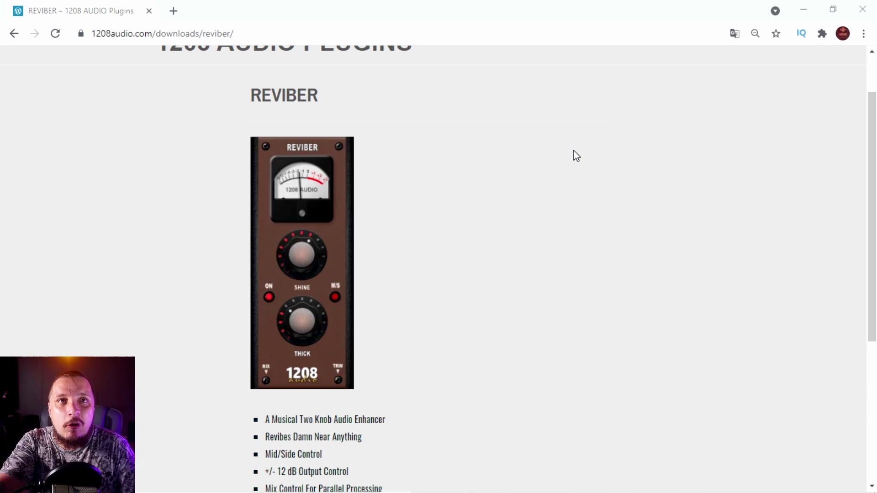
Examine the REVIBER product page, including the plugin image and its feature list.
{"action": "scroll", "coordinate": [342, 267], "scroll_direction": "up", "scroll_amount": 2}
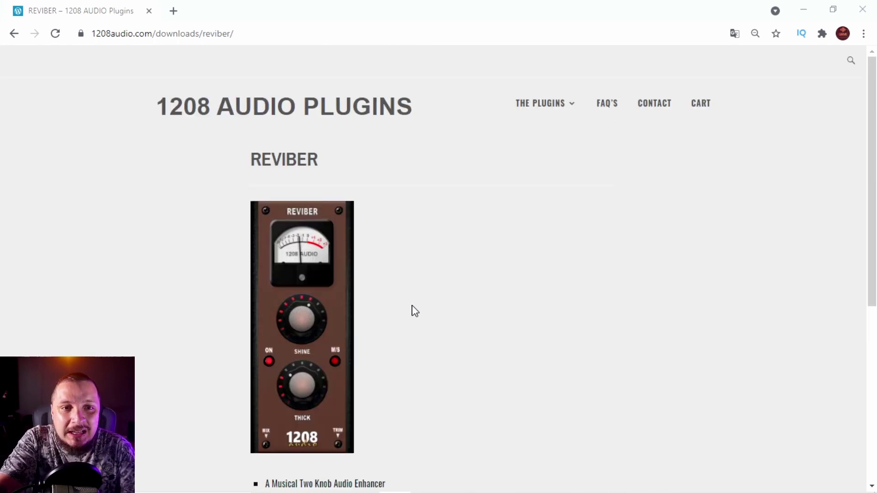
{"action": "scroll", "coordinate": [425, 286], "scroll_direction": "down", "scroll_amount": 3}
{"action": "scroll", "coordinate": [417, 315], "scroll_direction": "up", "scroll_amount": 1}
{"action": "scroll", "coordinate": [419, 318], "scroll_direction": "up", "scroll_amount": 1}
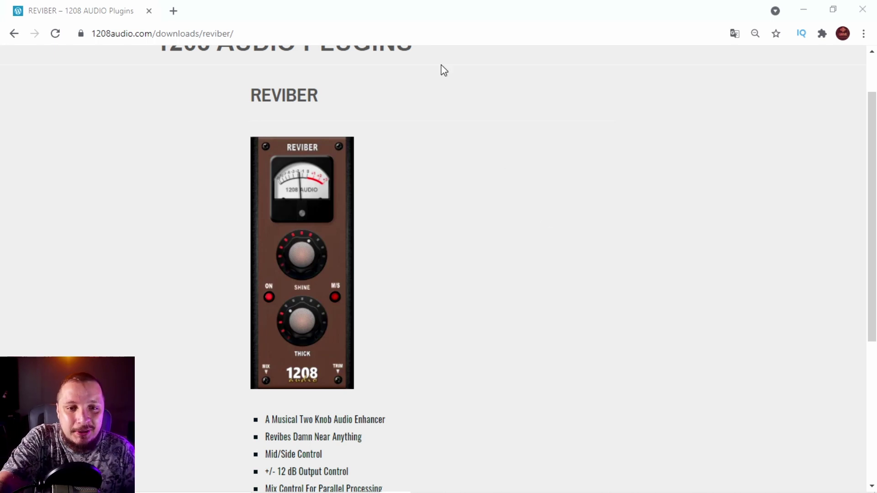
{"action": "scroll", "coordinate": [374, 346], "scroll_direction": "down", "scroll_amount": 2}
{"action": "scroll", "coordinate": [347, 274], "scroll_direction": "up", "scroll_amount": 2}
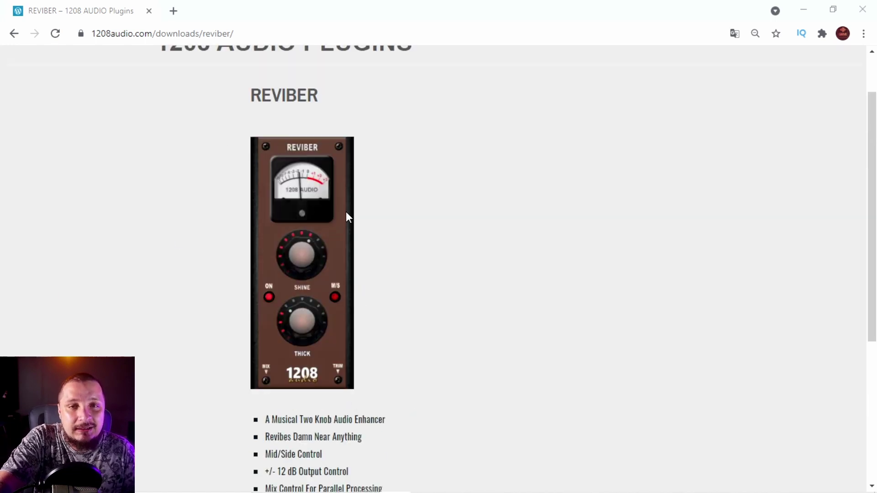
{"action": "scroll", "coordinate": [388, 246], "scroll_direction": "down", "scroll_amount": 3}
{"action": "scroll", "coordinate": [268, 172], "scroll_direction": "up", "scroll_amount": 2}
{"action": "scroll", "coordinate": [297, 180], "scroll_direction": "down", "scroll_amount": 3}
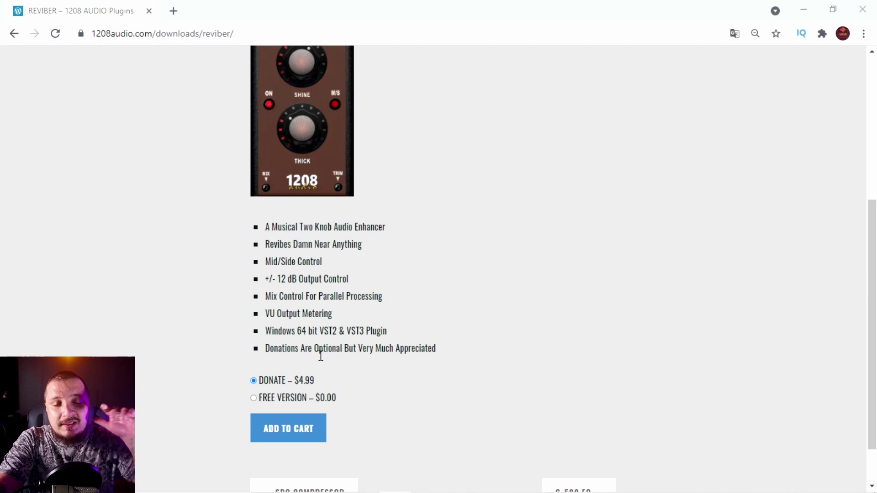
Choose the free version of REVIBER and add it to the cart.
{"action": "scroll", "coordinate": [322, 369], "scroll_direction": "down", "scroll_amount": 1}
{"action": "left_click", "coordinate": [254, 342]}
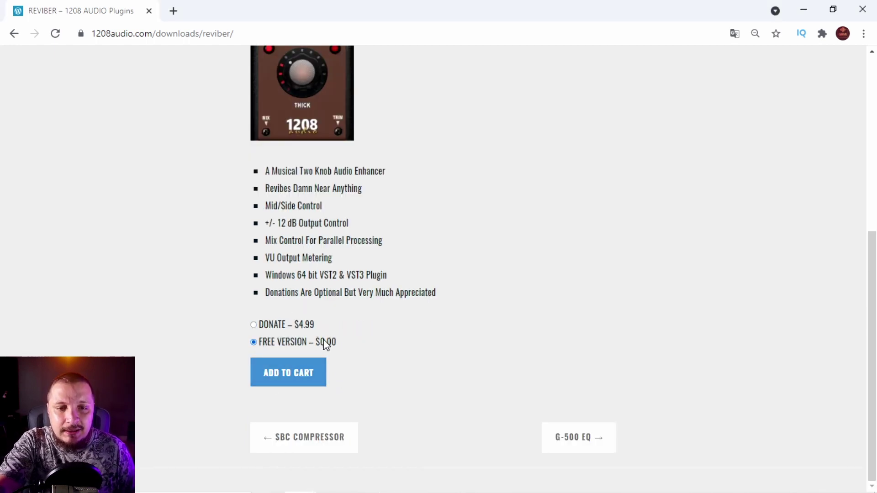
{"action": "left_click", "coordinate": [297, 385]}
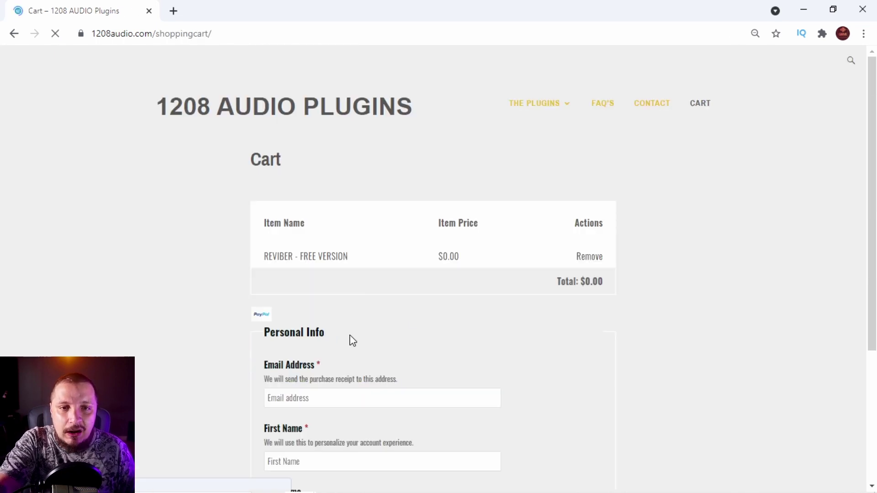
Complete the free checkout with the customer's e-mail address, first name and last name, and download the REVIBER file.
{"action": "scroll", "coordinate": [561, 337], "scroll_direction": "down", "scroll_amount": 3}
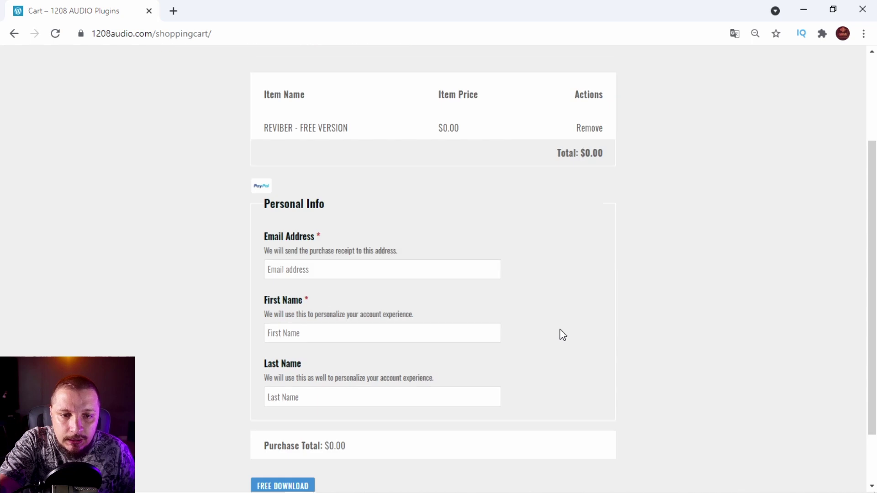
{"action": "scroll", "coordinate": [395, 239], "scroll_direction": "down", "scroll_amount": 2}
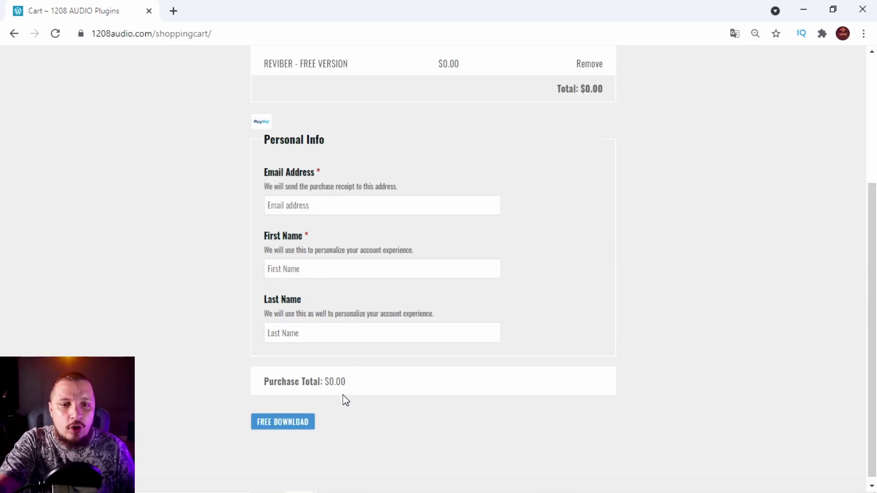
{"action": "scroll", "coordinate": [379, 347], "scroll_direction": "down", "scroll_amount": 1}
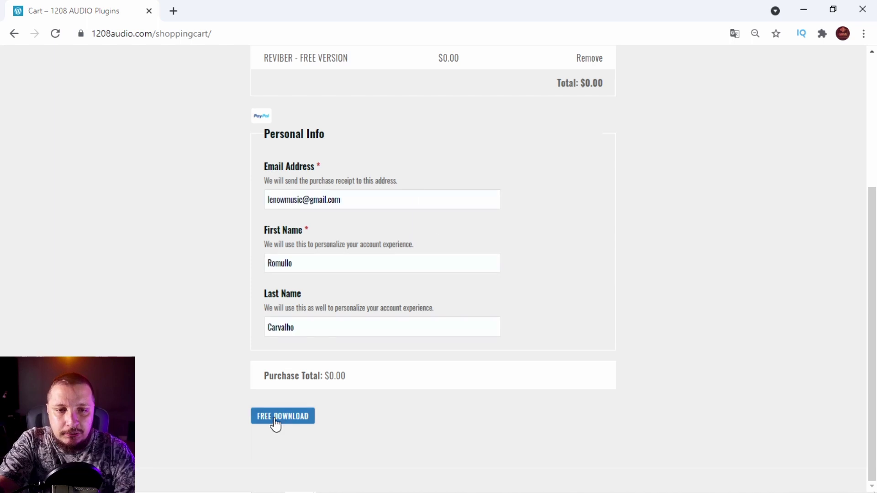
{"action": "left_click", "coordinate": [275, 422]}
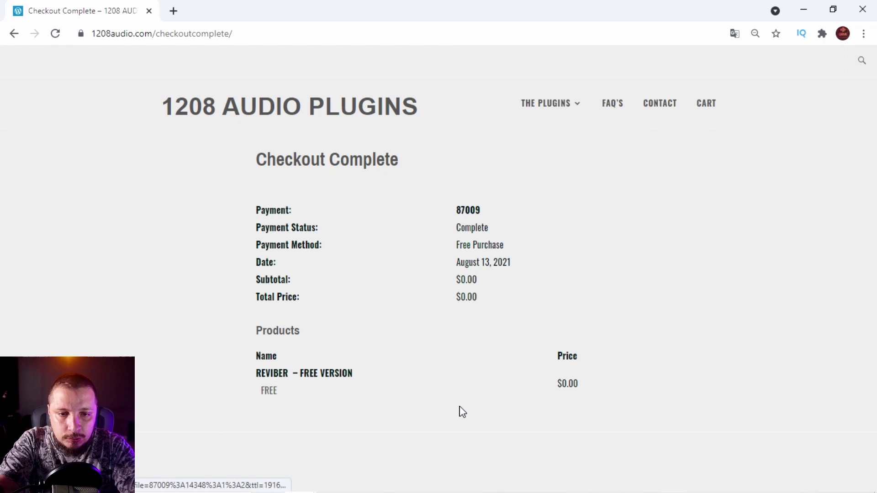
{"action": "left_click", "coordinate": [269, 391]}
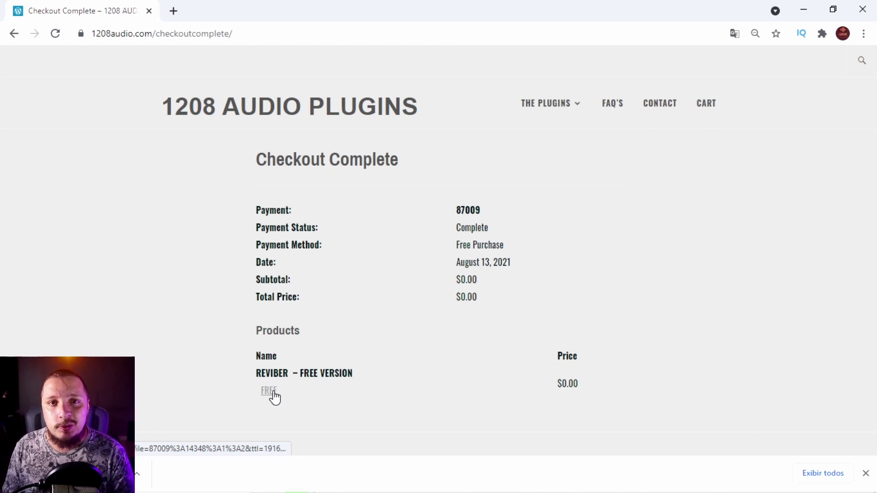
{"action": "left_click", "coordinate": [274, 398]}
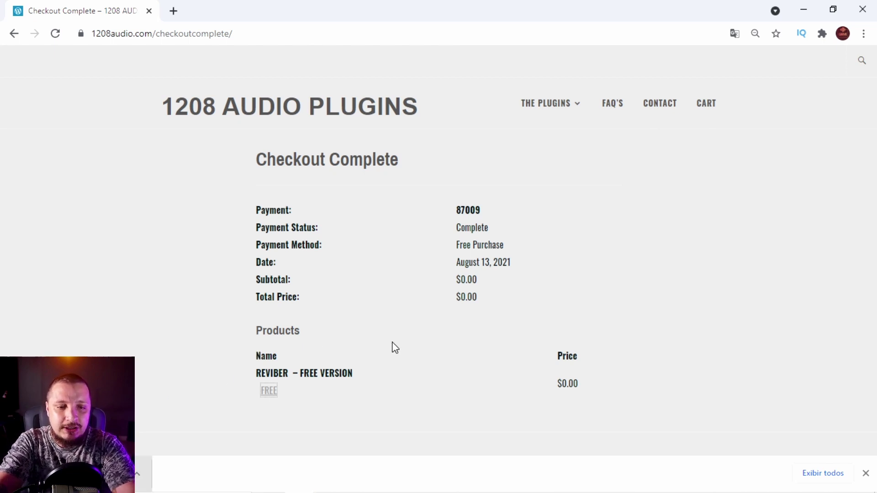
Switch from the browser to the 1208 Audio REVIBER.zip archive and open its 1208 Audio REVIBER folder.
{"action": "left_click", "coordinate": [805, 9]}
{"action": "left_click", "coordinate": [806, 10]}
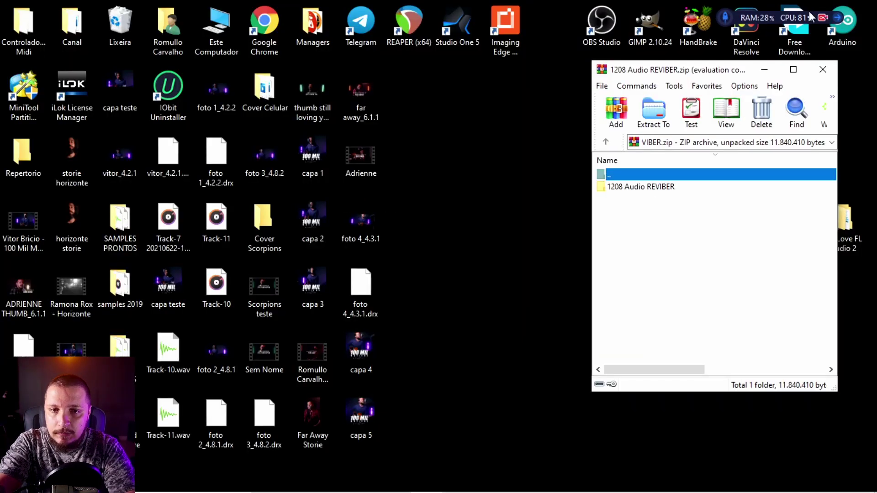
{"action": "left_click", "coordinate": [795, 236]}
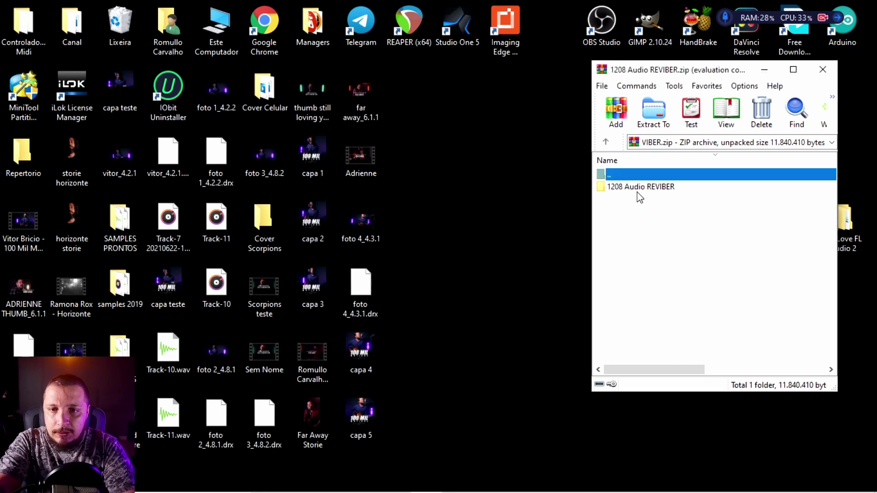
{"action": "double_click", "coordinate": [638, 188]}
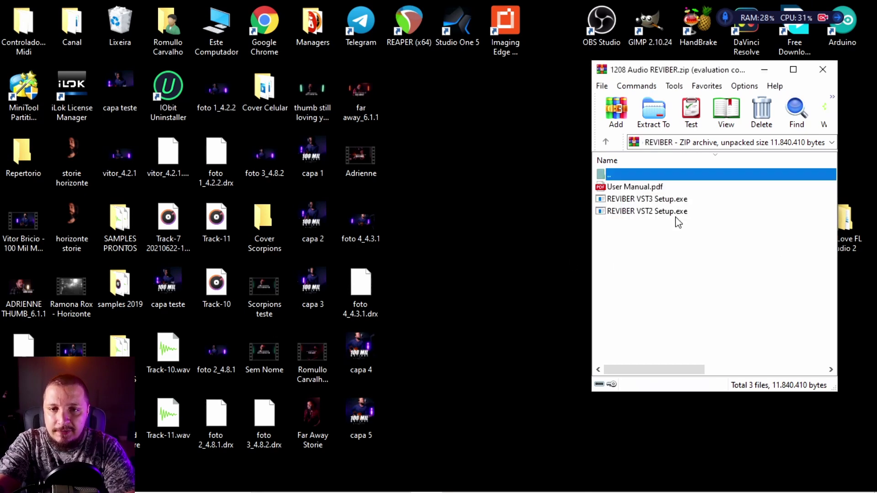
Run REVIBER VST3 Setup.exe from the archive, accept the license agreement and complete the installation.
{"action": "left_click", "coordinate": [663, 200]}
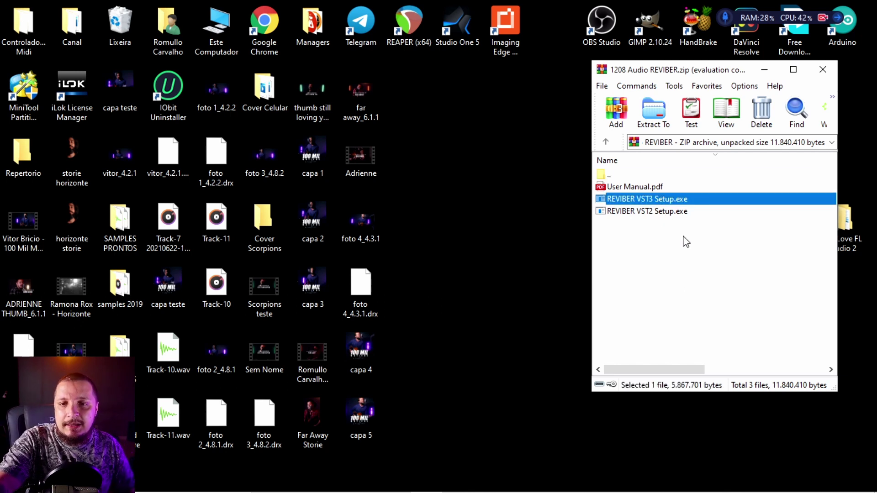
{"action": "double_click", "coordinate": [720, 200]}
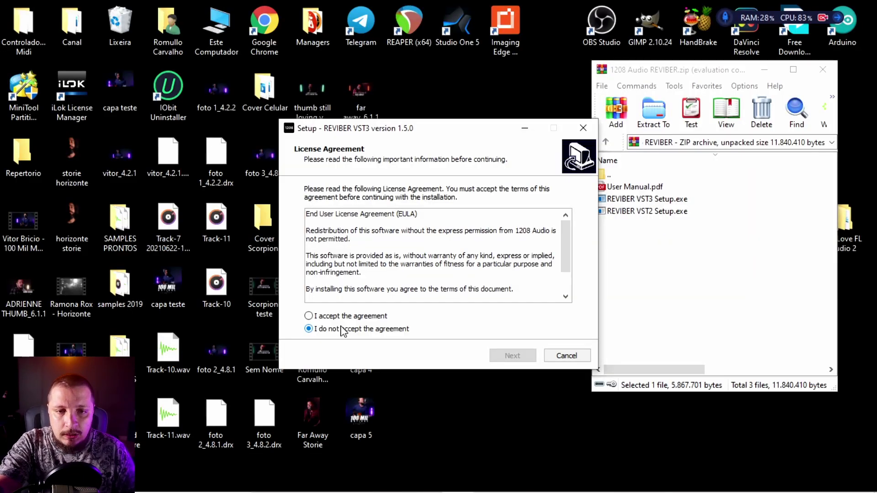
{"action": "left_click", "coordinate": [344, 319]}
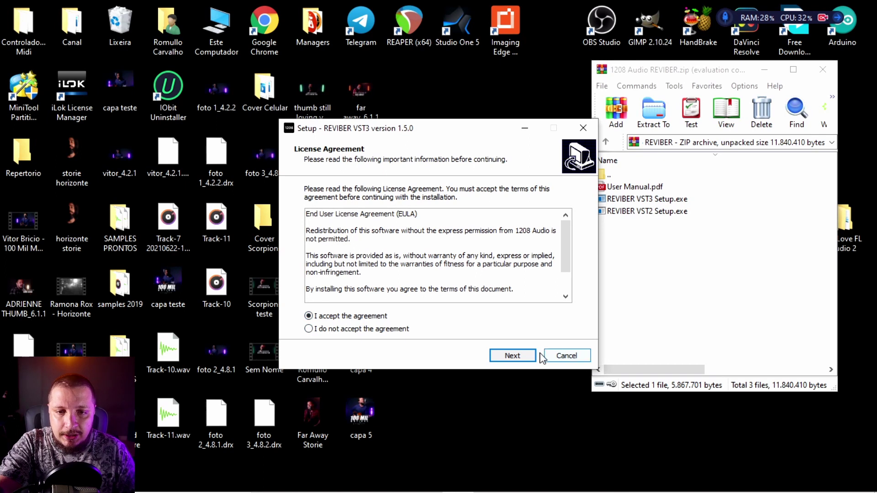
{"action": "left_click", "coordinate": [519, 357]}
{"action": "left_click", "coordinate": [512, 356]}
{"action": "left_click", "coordinate": [513, 356]}
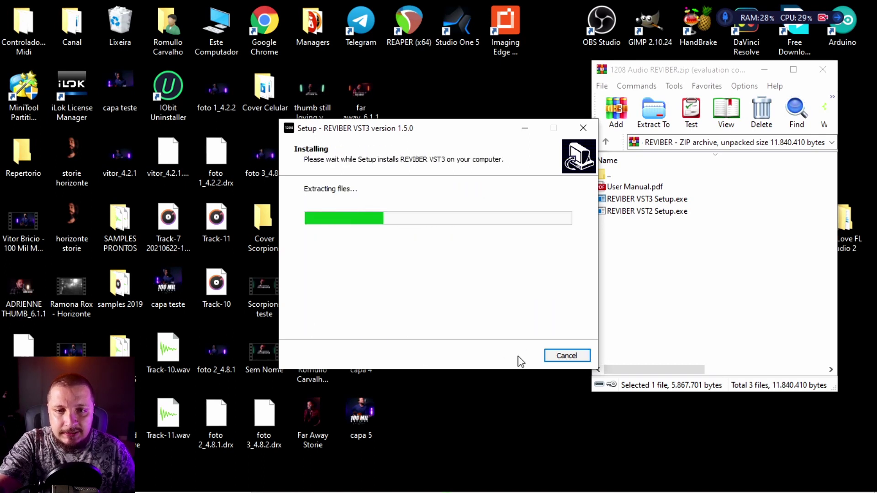
{"action": "left_click", "coordinate": [513, 356]}
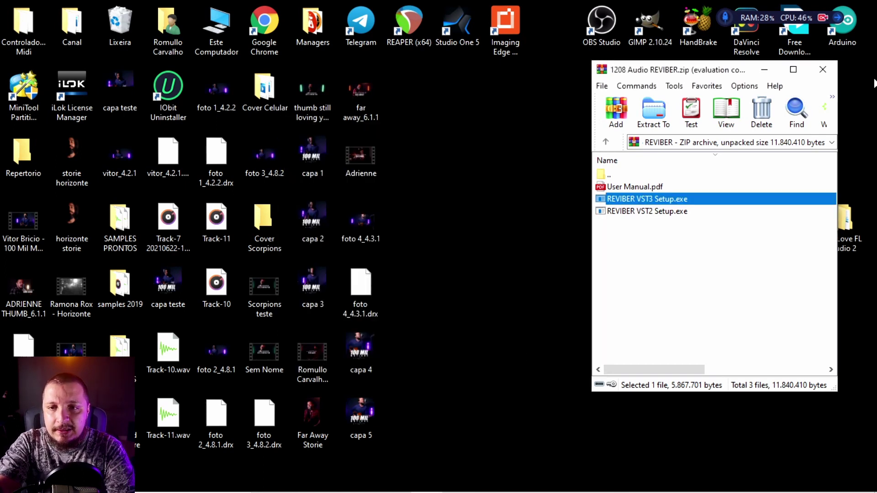
Close the archive window and launch REAPER from the desktop.
{"action": "left_click", "coordinate": [823, 69]}
{"action": "left_click", "coordinate": [415, 24]}
{"action": "double_click", "coordinate": [415, 23]}
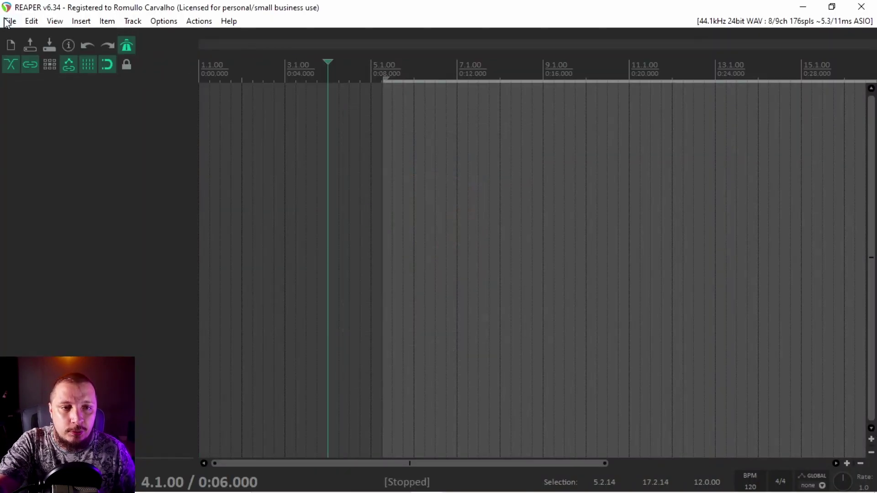
Open the recent project Dessa Vez (Projeto Limpo).rpp and dismiss the project load warning.
{"action": "left_click", "coordinate": [4, 21]}
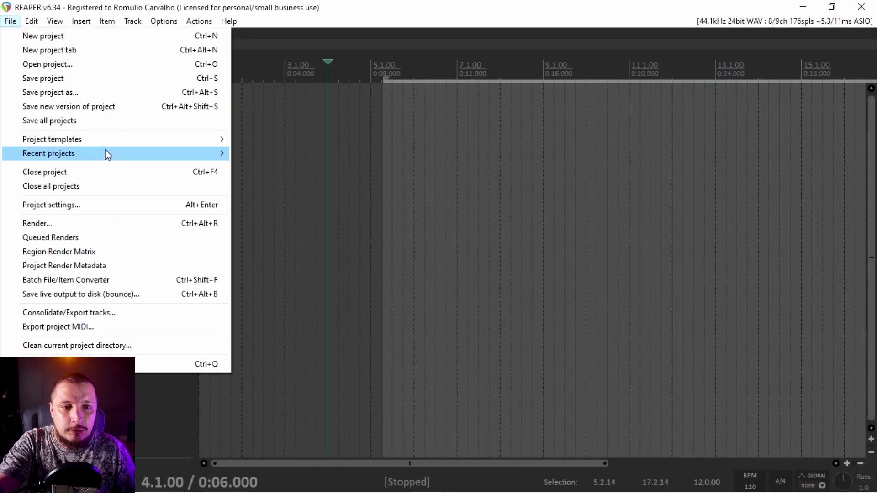
{"action": "mouse_move", "coordinate": [99, 152]}
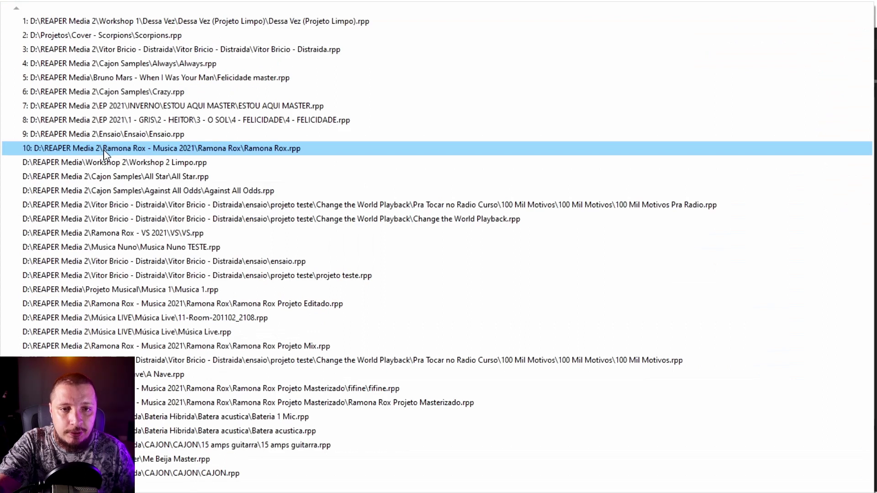
{"action": "left_click", "coordinate": [154, 25]}
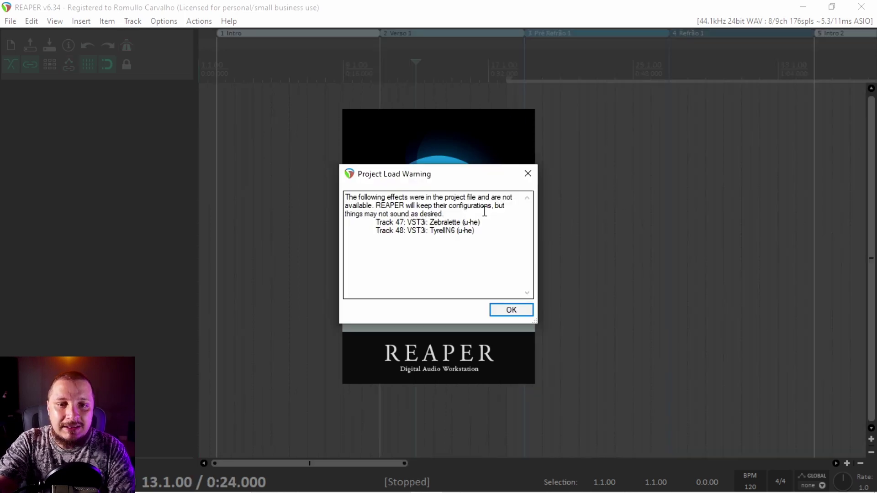
{"action": "left_click", "coordinate": [506, 310]}
{"action": "scroll", "coordinate": [284, 274], "scroll_direction": "up", "scroll_amount": 2}
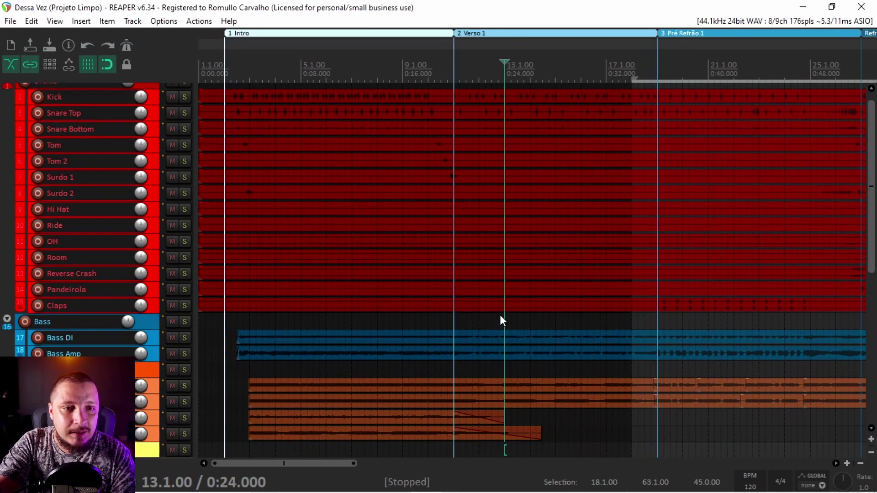
{"action": "scroll", "coordinate": [873, 249], "scroll_direction": "down", "scroll_amount": 5}
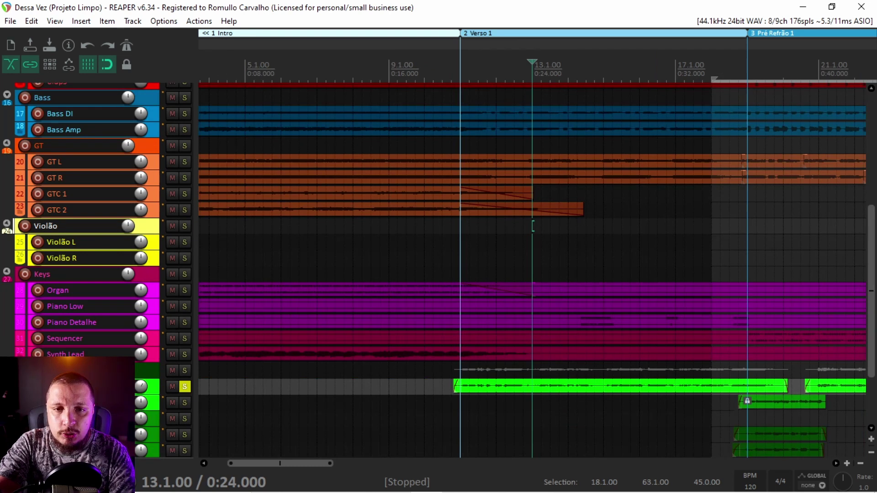
{"action": "scroll", "coordinate": [845, 180], "scroll_direction": "up", "scroll_amount": 5}
{"action": "key", "text": "ctrl+m"}
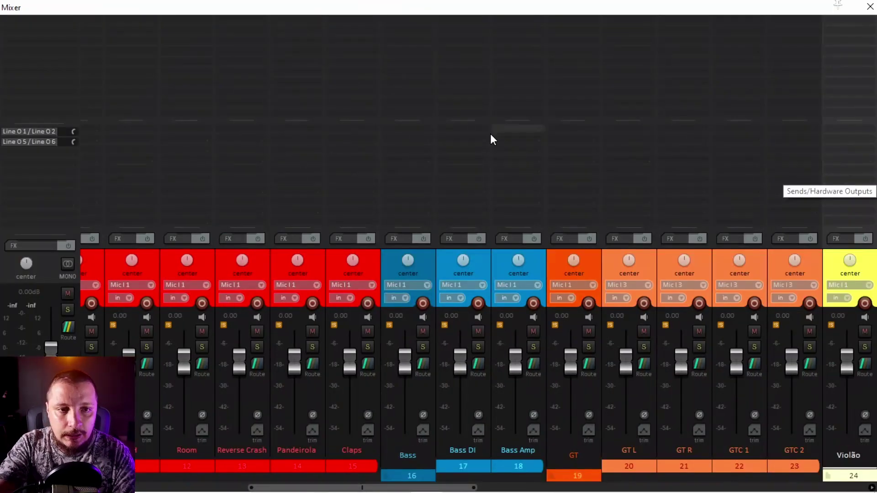
{"action": "left_click", "coordinate": [870, 7]}
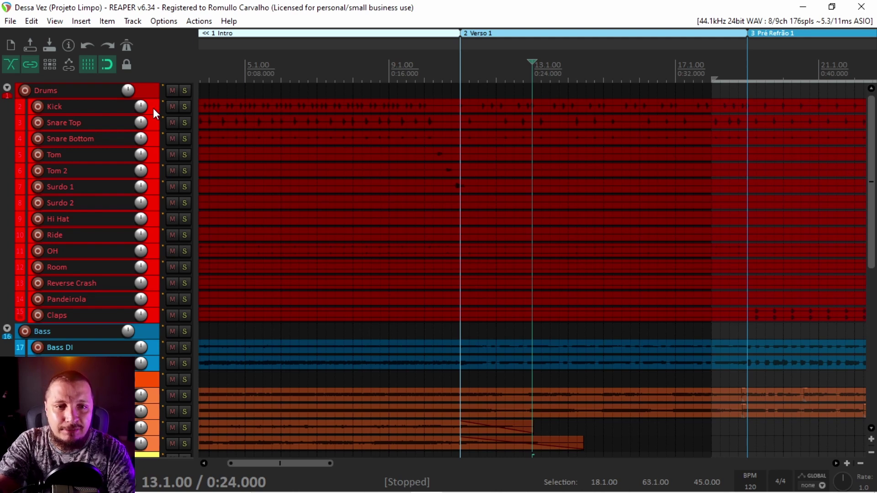
Enlarge the Drums folder track and add the VST3 REVIBER_VST3_64 (1208 Audio) effect to it.
{"action": "left_click_drag", "start_coordinate": [150, 96], "coordinate": [154, 175]}
{"action": "left_click", "coordinate": [26, 112]}
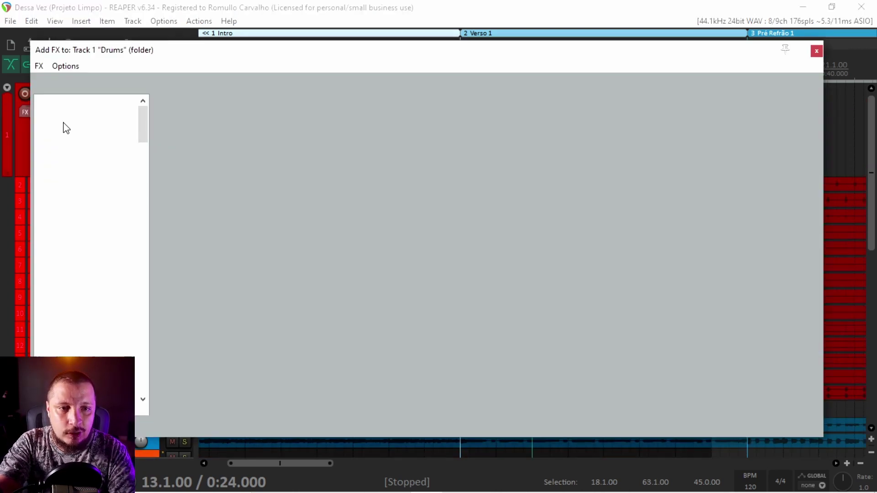
{"action": "type", "text": "revibe"}
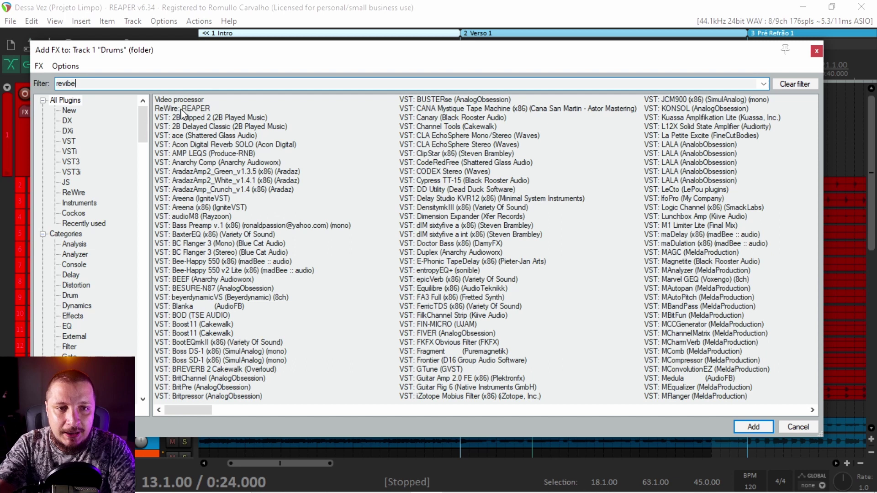
{"action": "type", "text": "r"}
{"action": "left_click", "coordinate": [197, 103]}
{"action": "double_click", "coordinate": [199, 104]}
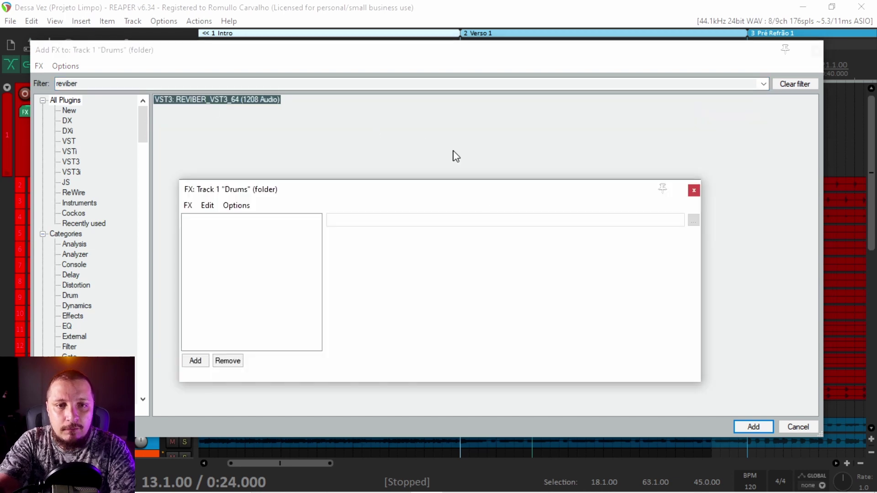
{"action": "left_click_drag", "start_coordinate": [346, 112], "coordinate": [432, 47]}
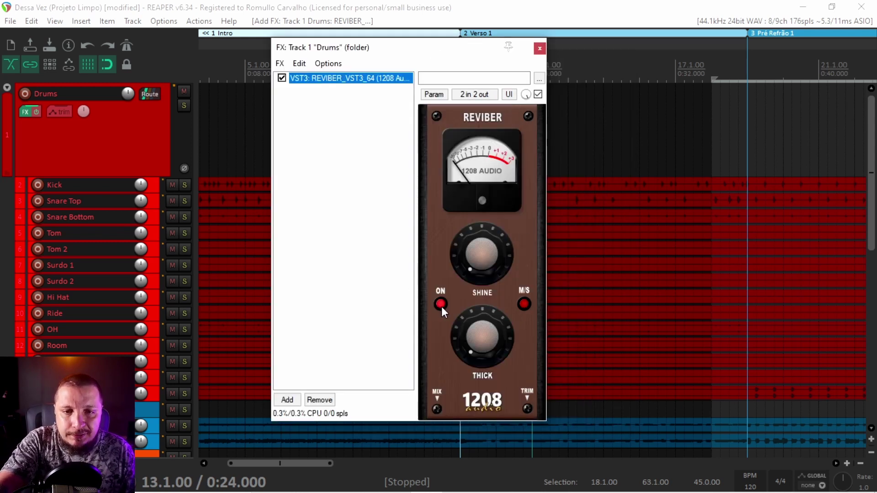
View REVIBER's mid/side gain controls, return to the Shine and Thick controls, and inspect the Mix knob.
{"action": "left_click", "coordinate": [523, 304]}
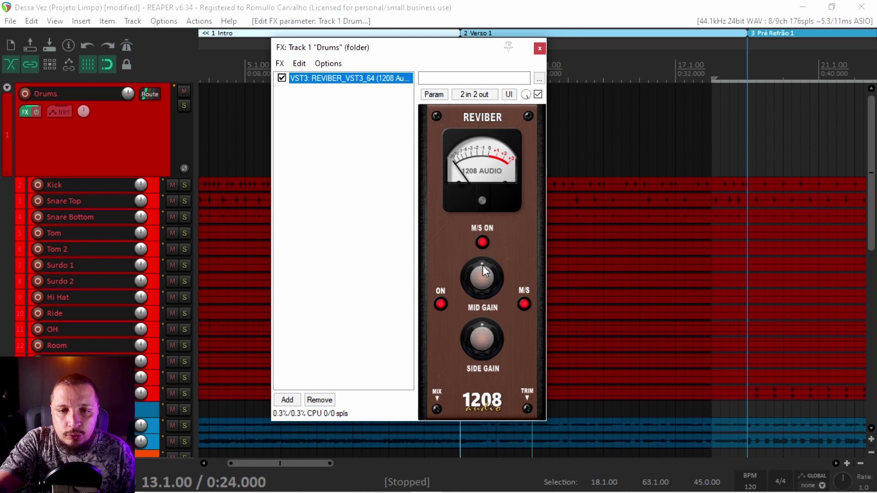
{"action": "left_click", "coordinate": [524, 304]}
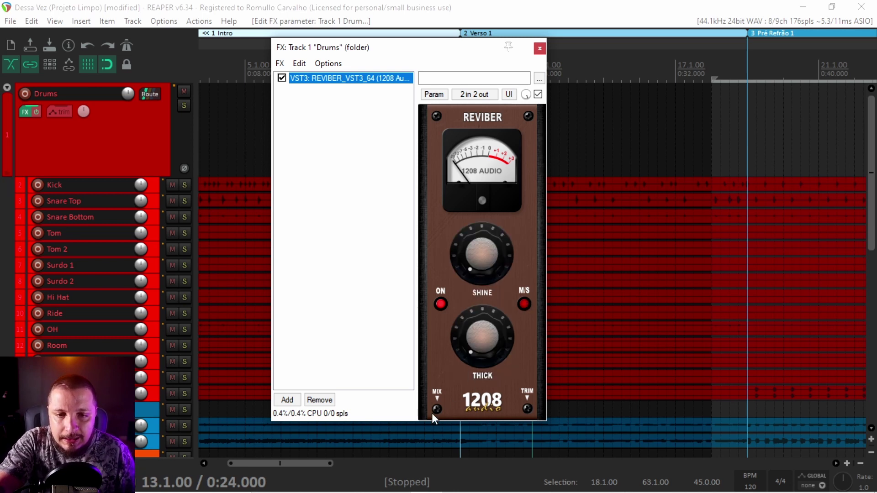
{"action": "mouse_move", "coordinate": [433, 410]}
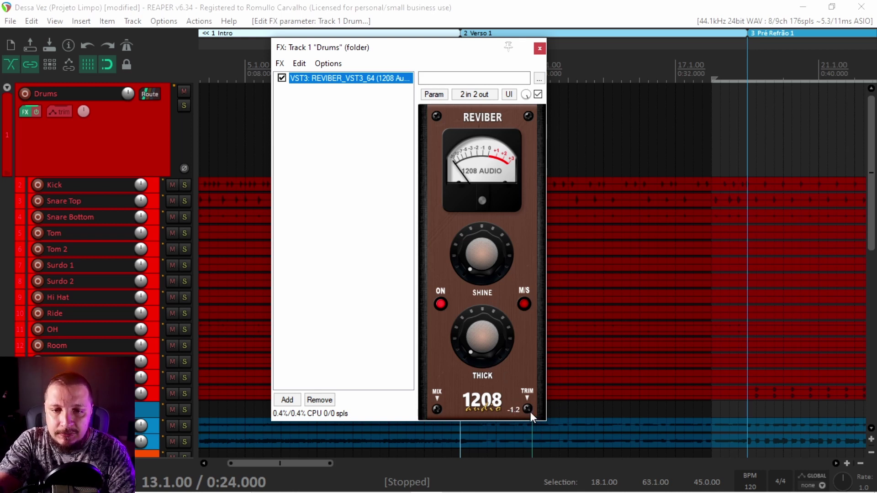
Try out REVIBER's Trim and Shine knobs on the Drums folder track.
{"action": "left_click_drag", "start_coordinate": [533, 407], "coordinate": [530, 397]}
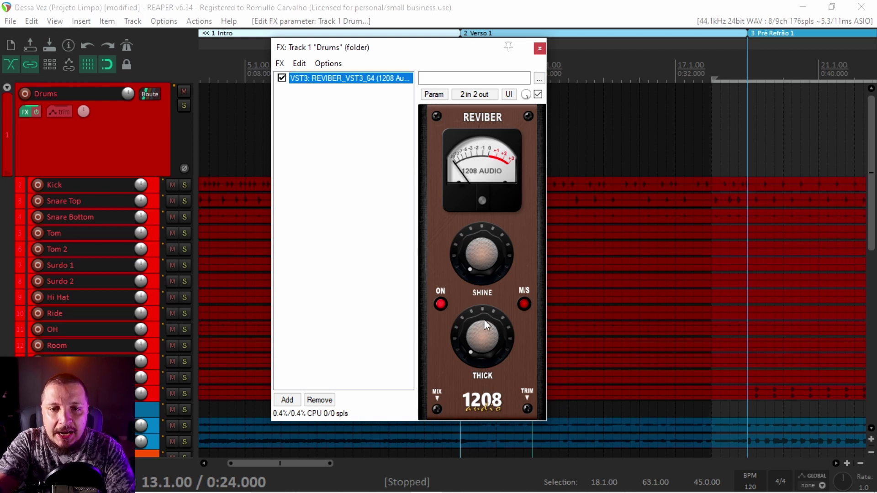
{"action": "left_click_drag", "start_coordinate": [484, 210], "coordinate": [479, 271]}
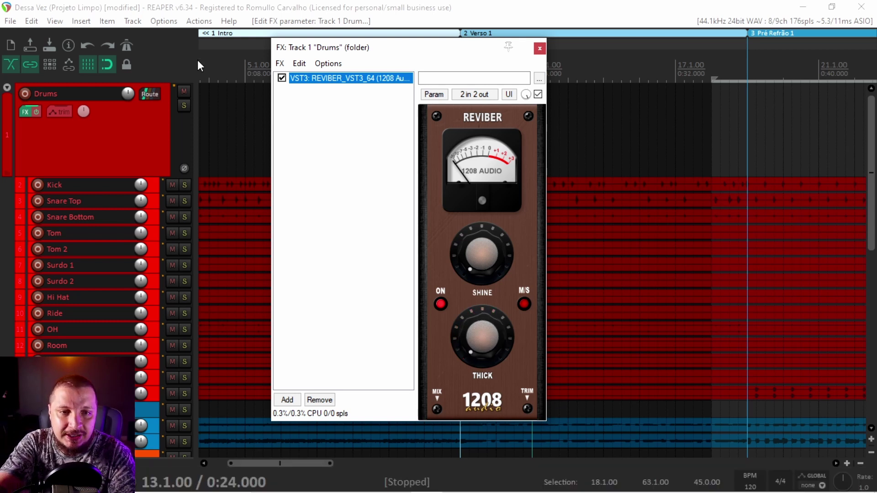
Place the edit cursor at 4.2.00, solo the Drums folder track and start playback.
{"action": "left_click", "coordinate": [219, 76]}
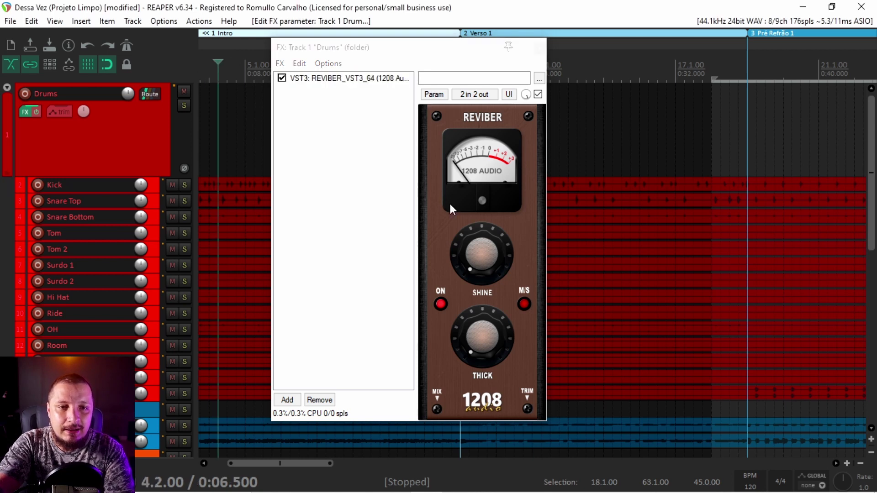
{"action": "left_click_drag", "start_coordinate": [483, 256], "coordinate": [489, 402]}
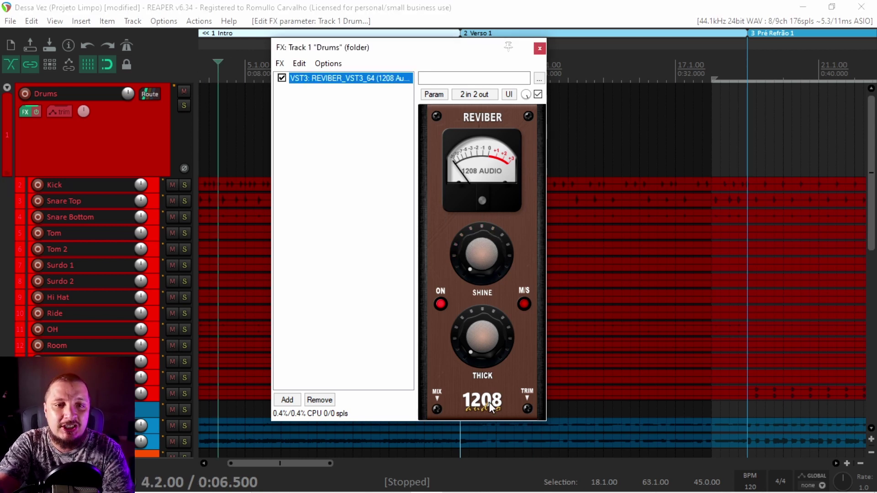
{"action": "left_click", "coordinate": [184, 106]}
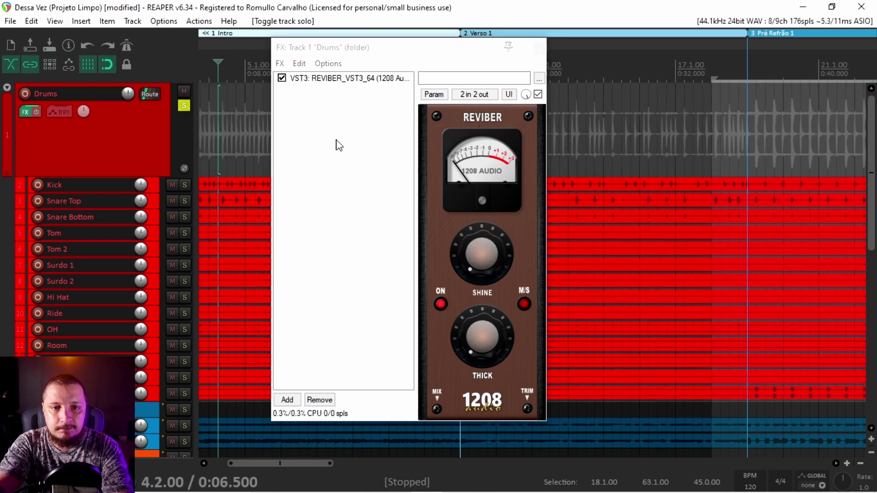
{"action": "key", "text": "space"}
Pan Surdo 2 about 28% right and Surdo 1 about 24% right in the mixer, then close it.
{"action": "key", "text": "ctrl+m"}
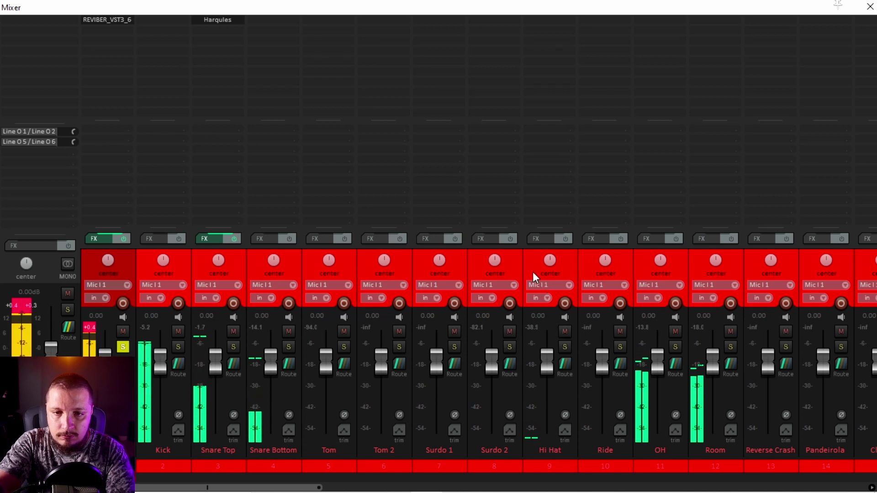
{"action": "left_click_drag", "start_coordinate": [499, 252], "coordinate": [499, 229]}
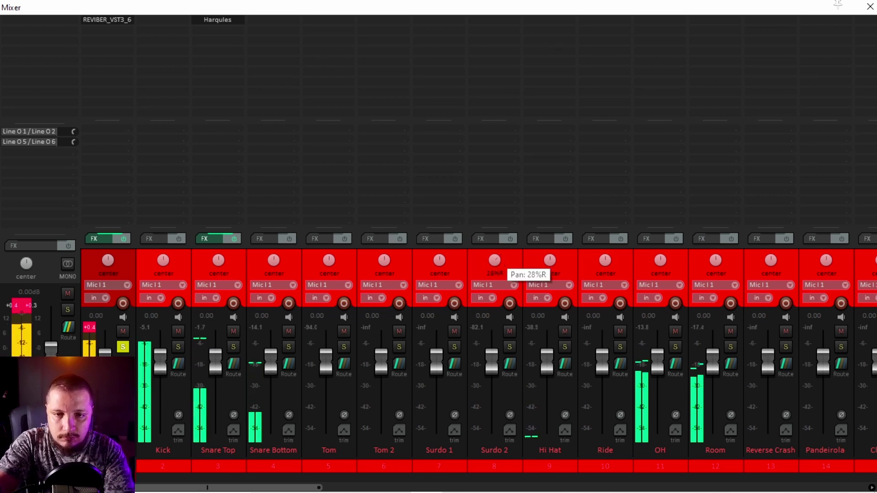
{"action": "left_click_drag", "start_coordinate": [433, 271], "coordinate": [433, 256]}
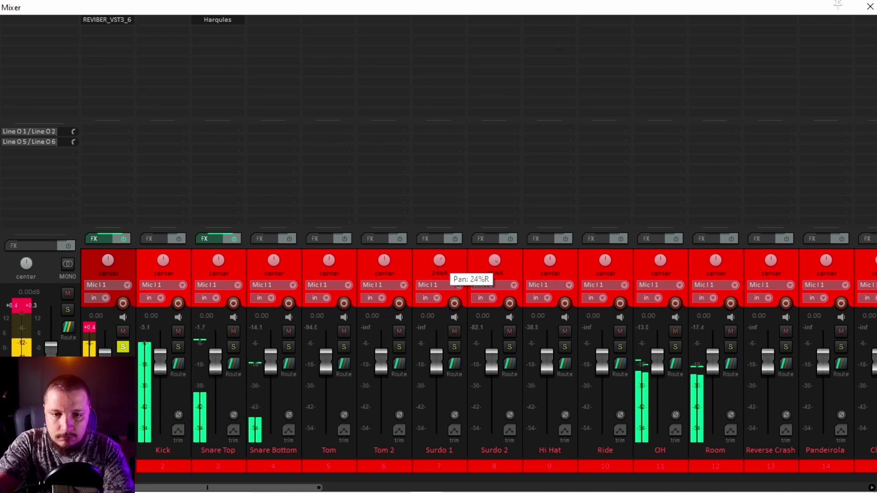
{"action": "left_click", "coordinate": [869, 7]}
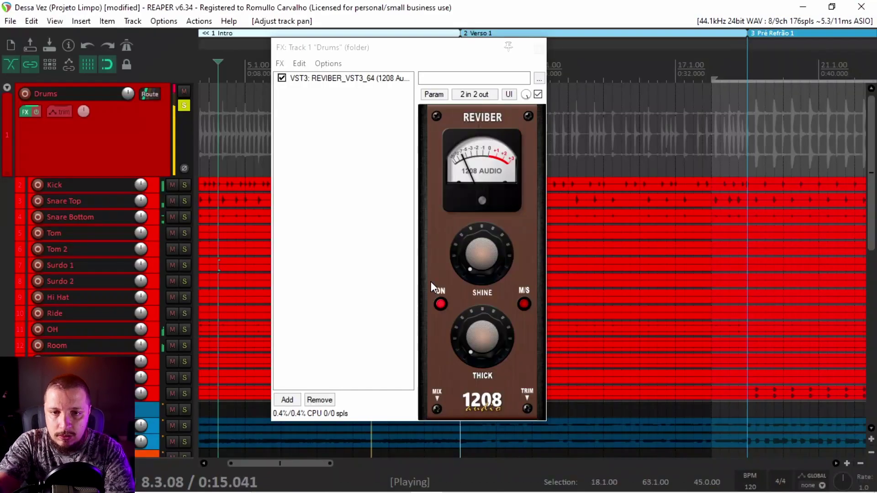
Raise REVIBER's Shine to roughly three quarters during playback, check the Drums track unsoloed and soloed, and stop.
{"action": "left_click_drag", "start_coordinate": [485, 218], "coordinate": [537, 87]}
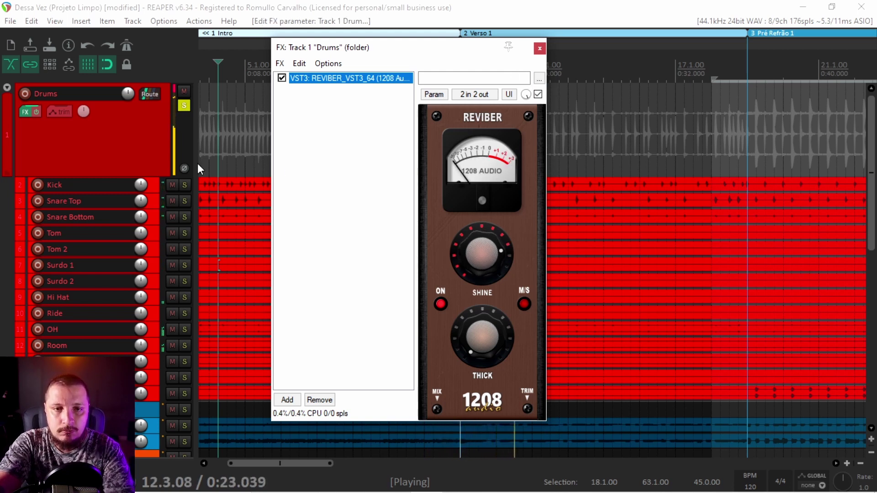
{"action": "left_click", "coordinate": [184, 106]}
{"action": "left_click", "coordinate": [185, 105]}
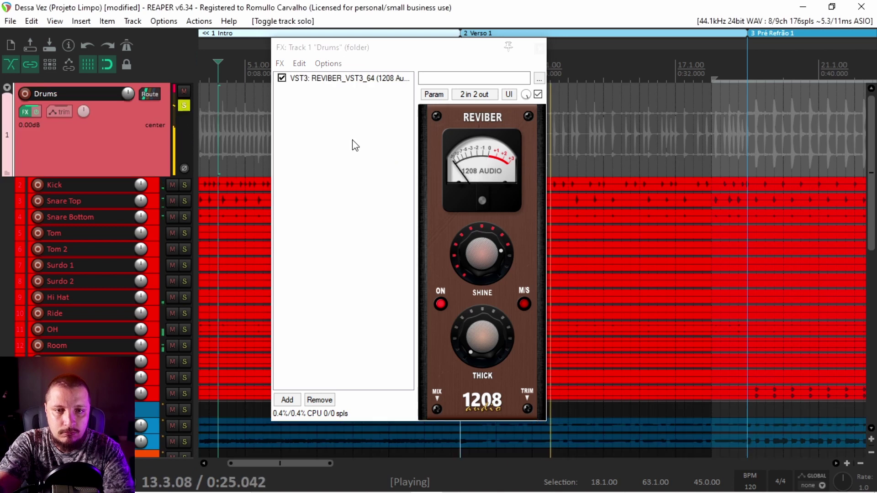
{"action": "key", "text": "space"}
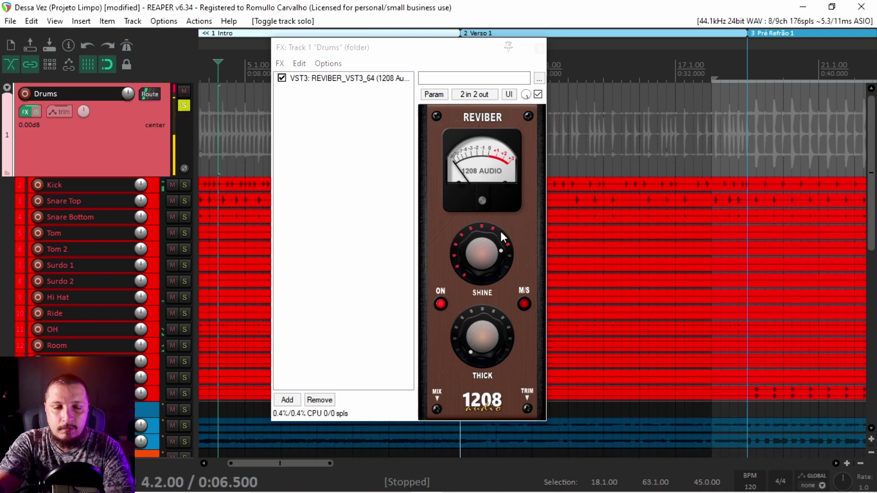
Compare the soloed drums with REVIBER bypassed and enabled during playback, leaving the effect enabled.
{"action": "left_click", "coordinate": [538, 95]}
{"action": "left_click", "coordinate": [537, 95]}
{"action": "key", "text": "space"}
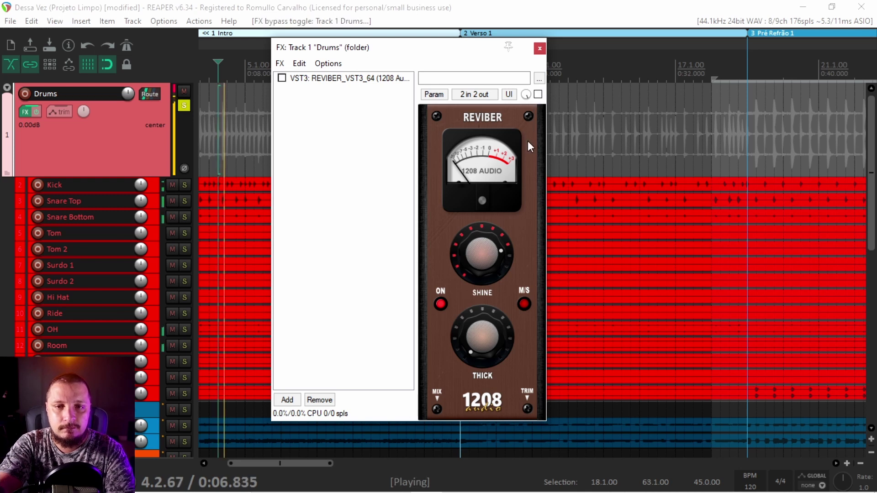
{"action": "left_click", "coordinate": [538, 95]}
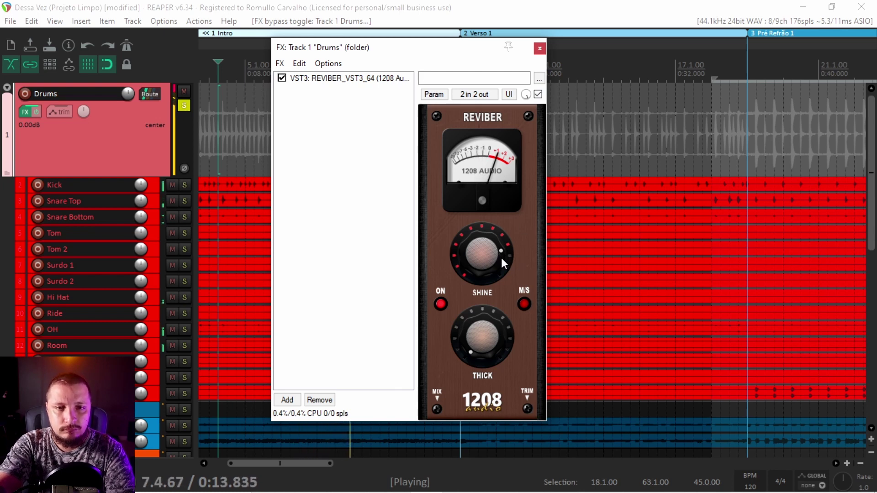
{"action": "key", "text": "space"}
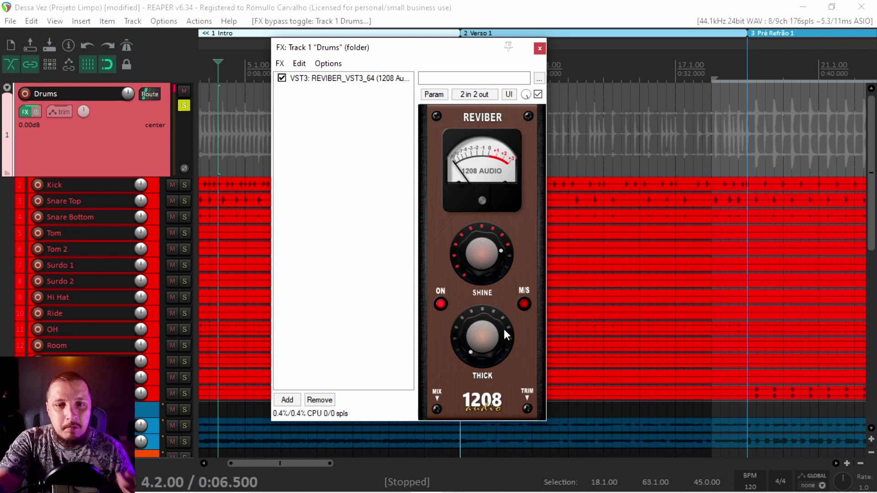
Raise REVIBER's Thick to just under halfway on the drums and readjust Shine while listening, then stop playback.
{"action": "left_click_drag", "start_coordinate": [473, 351], "coordinate": [470, 303]}
{"action": "left_click_drag", "start_coordinate": [492, 358], "coordinate": [505, 292]}
{"action": "key", "text": "space"}
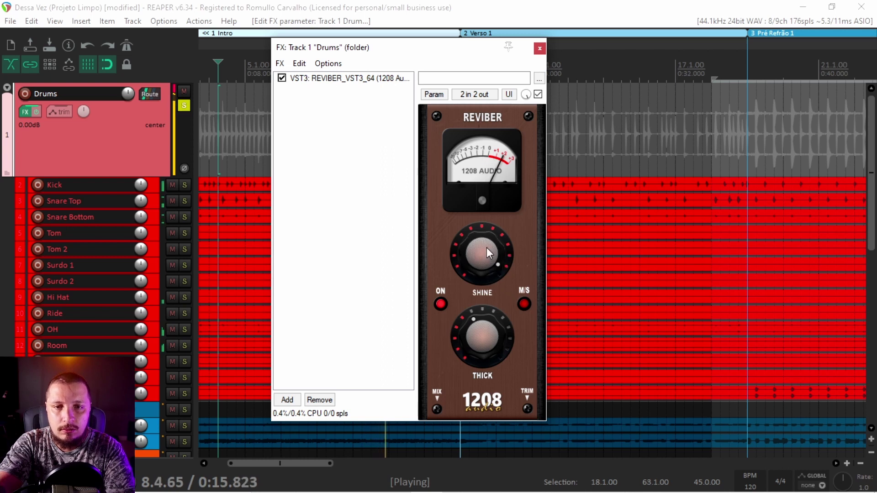
{"action": "mouse_move", "coordinate": [489, 242]}
{"action": "left_mouse_down"}
{"action": "mouse_move", "coordinate": [486, 309]}
{"action": "mouse_move", "coordinate": [497, 258]}
{"action": "left_mouse_up"}
{"action": "key", "text": "space"}
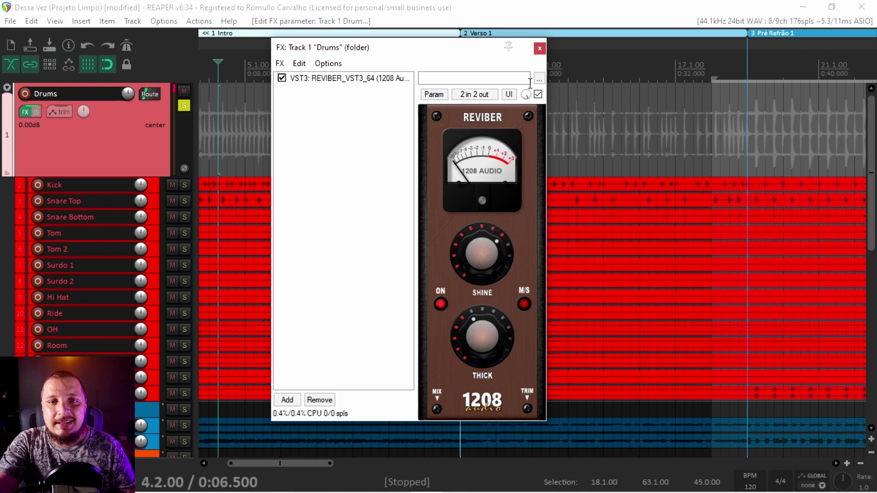
Close the Drums effects window, enlarge and solo the Voz 1 track, and place the edit cursor at 11.1.00.
{"action": "left_click", "coordinate": [539, 48]}
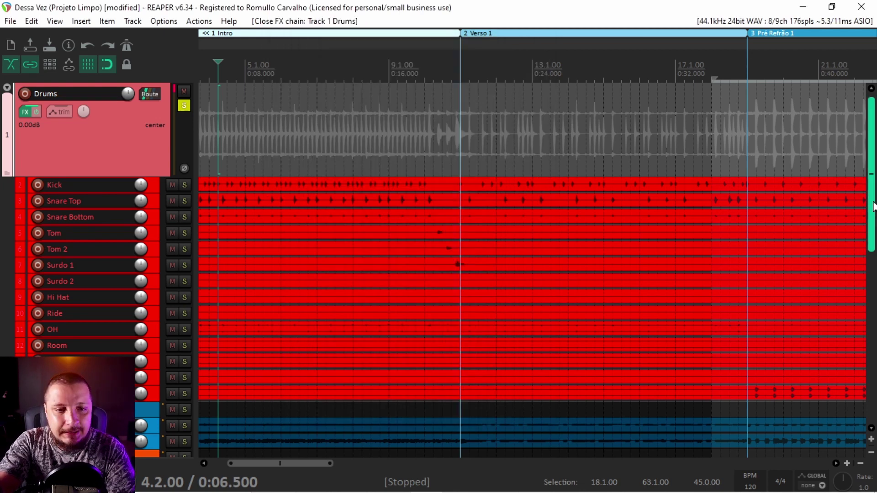
{"action": "scroll", "coordinate": [391, 388], "scroll_direction": "down", "scroll_amount": 10}
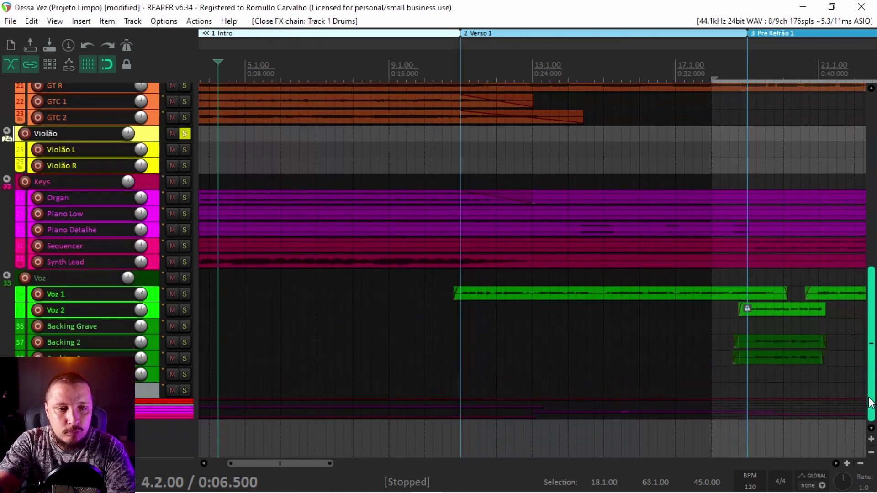
{"action": "double_click", "coordinate": [150, 302]}
{"action": "left_click", "coordinate": [183, 310]}
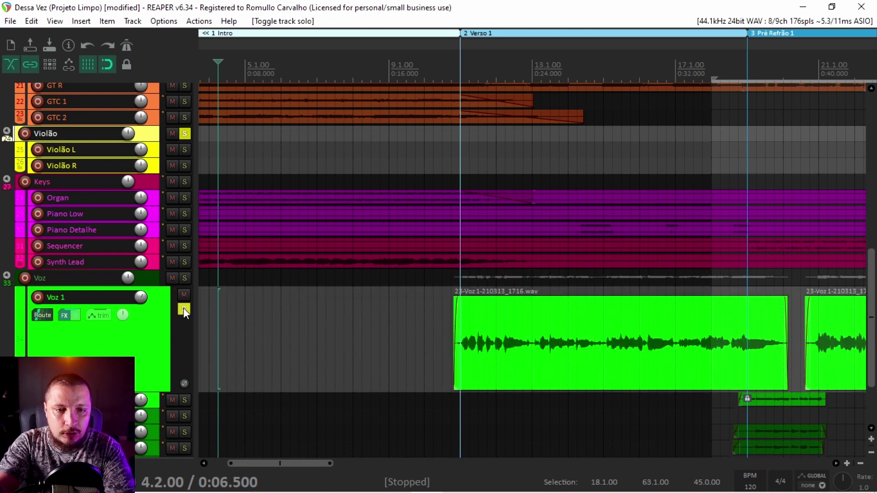
{"action": "left_click", "coordinate": [458, 76]}
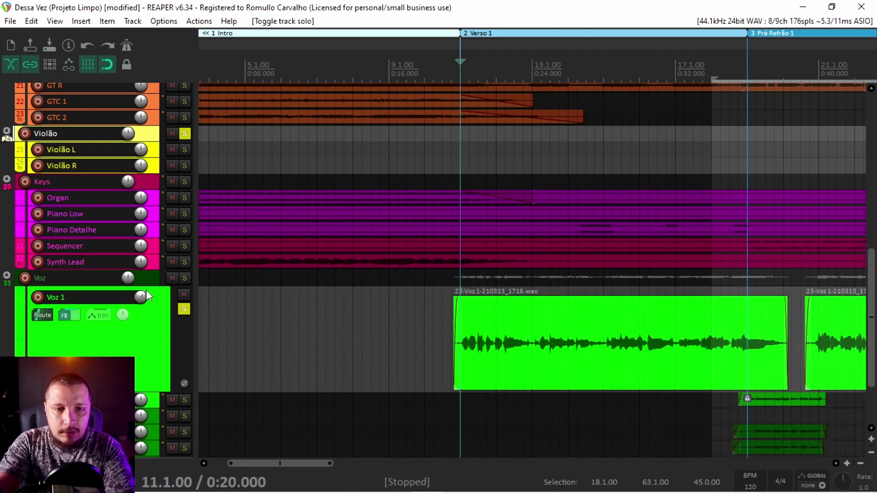
Add the VST3 REVIBER_VST3_64 (1208 Audio) effect to the Voz 1 track.
{"action": "left_click", "coordinate": [64, 315]}
{"action": "left_click", "coordinate": [89, 161]}
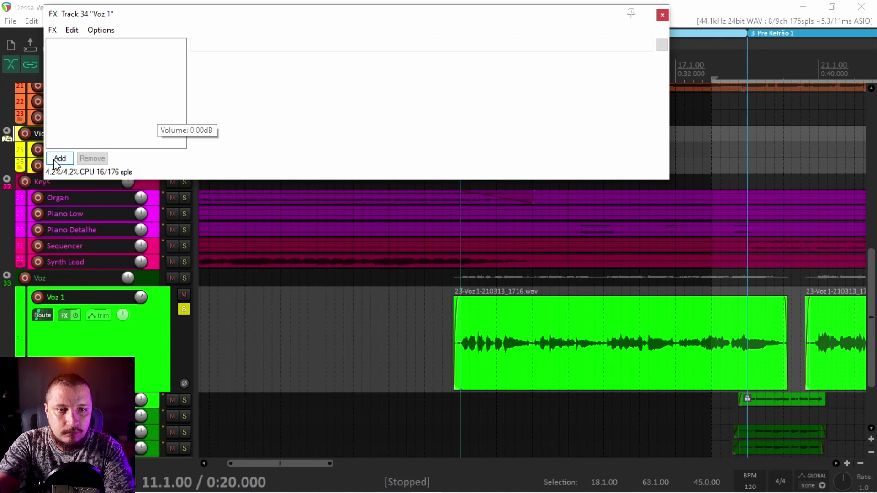
{"action": "left_click", "coordinate": [60, 158]}
{"action": "double_click", "coordinate": [199, 101]}
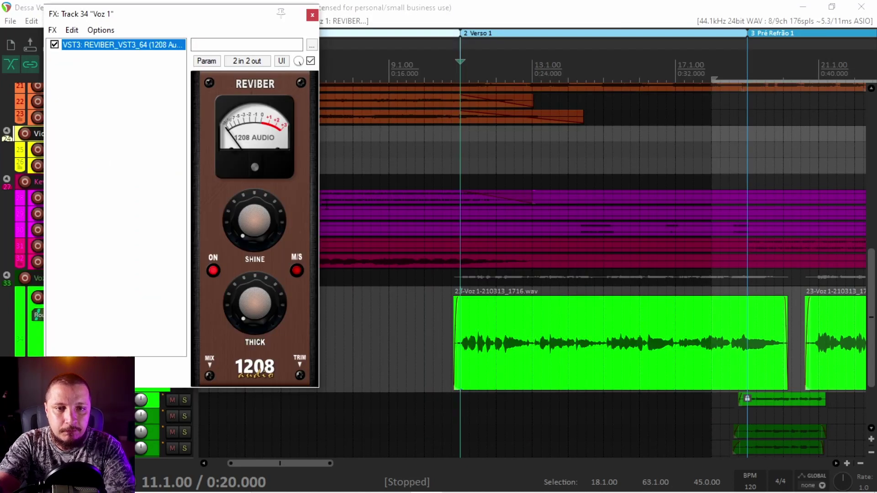
Raise REVIBER's Shine to about three quarters on Voz 1 during playback, checking the vocal within the full mix.
{"action": "key", "text": "space"}
{"action": "left_click_drag", "start_coordinate": [253, 232], "coordinate": [259, 138]}
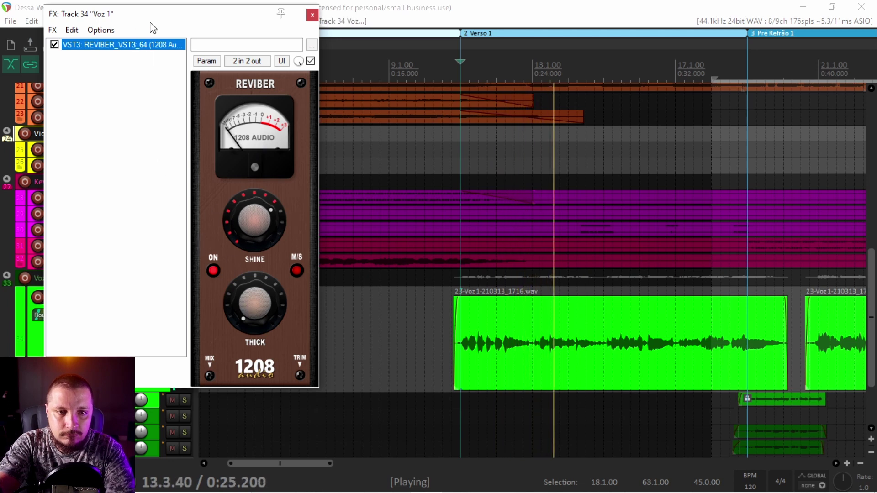
{"action": "left_click_drag", "start_coordinate": [371, 36], "coordinate": [370, 37]}
{"action": "left_click", "coordinate": [184, 309]}
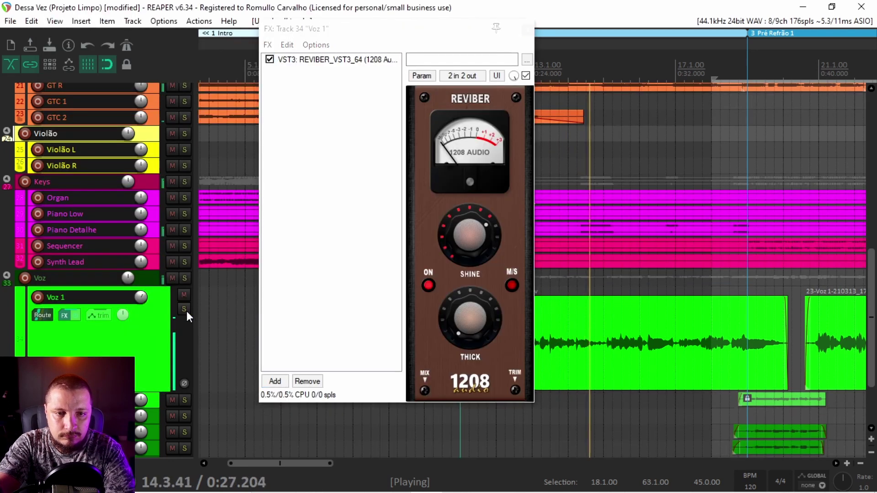
{"action": "left_click_drag", "start_coordinate": [456, 229], "coordinate": [464, 236]}
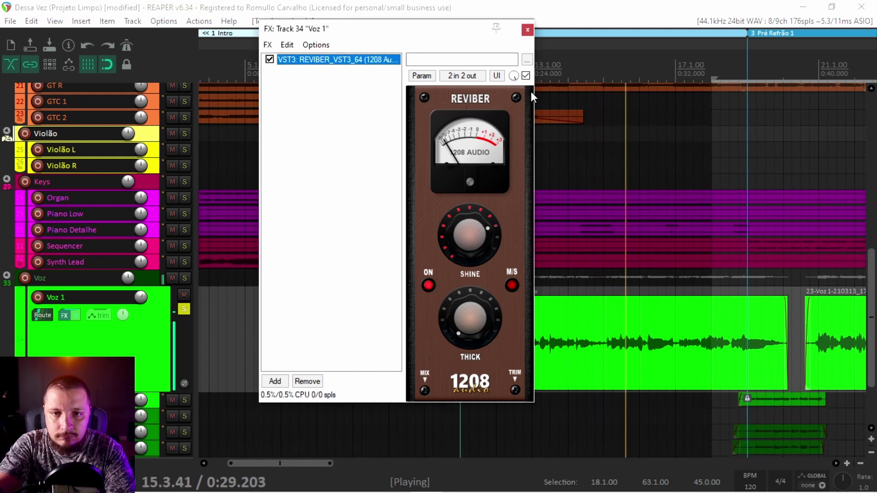
Bypass REVIBER on Voz 1 and listen to the unprocessed vocal from 11.1.00.
{"action": "key", "text": "space"}
{"action": "left_click", "coordinate": [525, 75]}
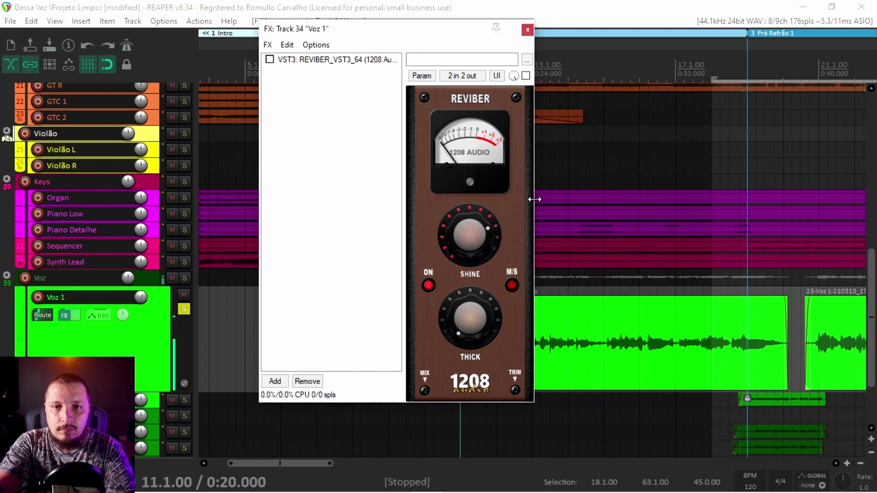
{"action": "key", "text": "space"}
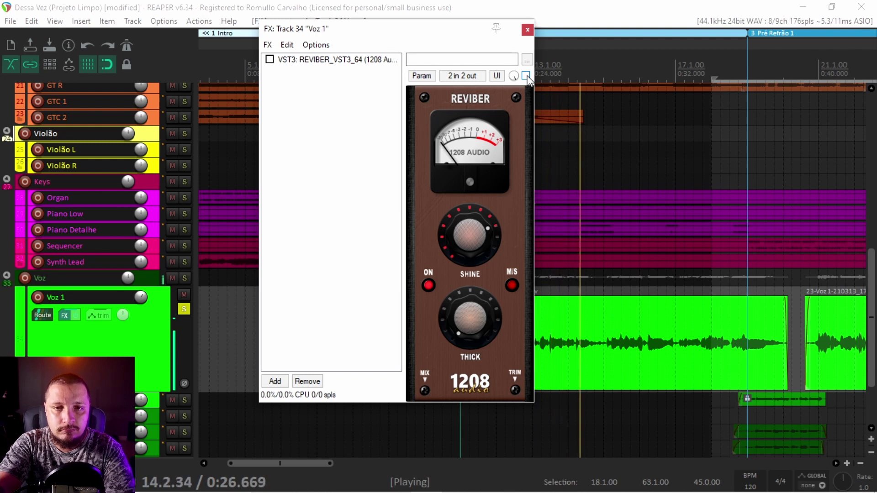
{"action": "key", "text": "space"}
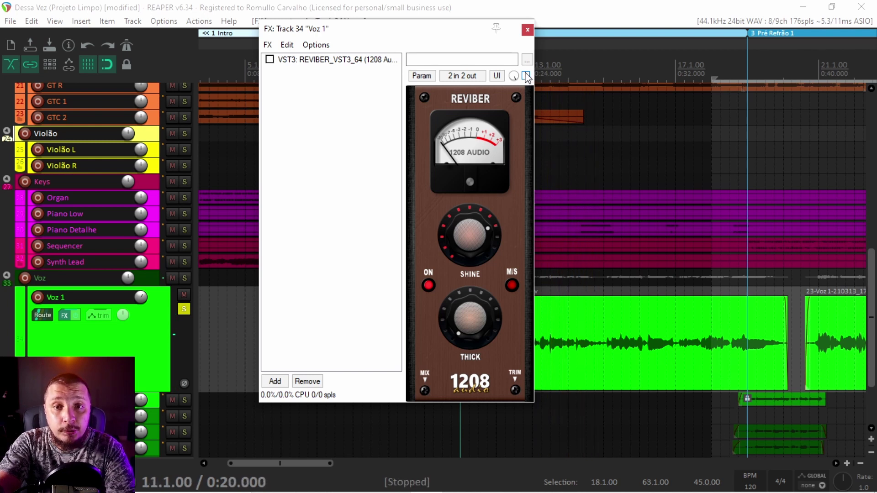
Play Voz 1 with REVIBER enabled, raise Thick while listening, then stop and close the effects window.
{"action": "key", "text": "space"}
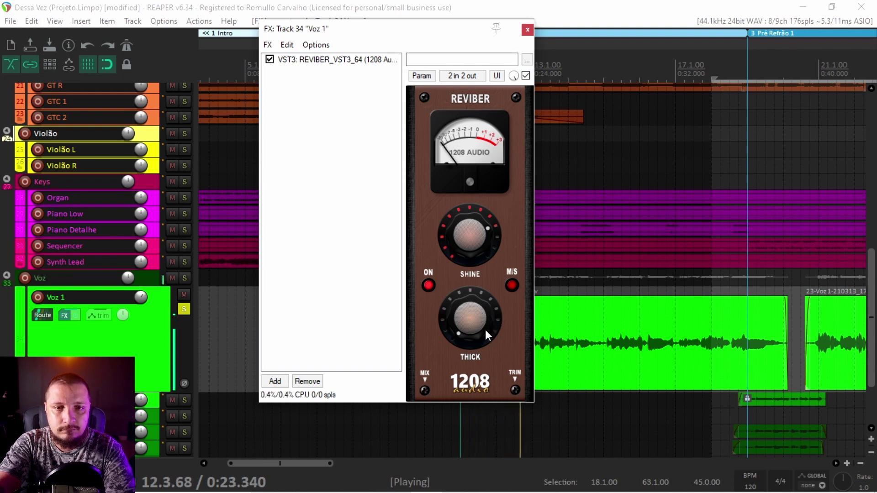
{"action": "left_click_drag", "start_coordinate": [474, 337], "coordinate": [469, 245]}
{"action": "key", "text": "space"}
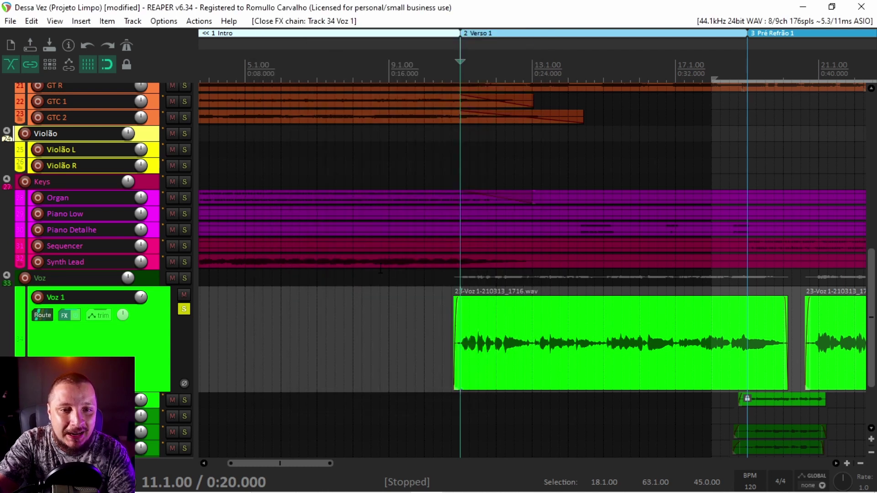
Return to the Drums folder track and shrink it back to a compact height.
{"action": "scroll", "coordinate": [414, 312], "scroll_direction": "down", "scroll_amount": 3}
{"action": "scroll", "coordinate": [650, 327], "scroll_direction": "up", "scroll_amount": 2}
{"action": "left_click_drag", "start_coordinate": [872, 314], "coordinate": [871, 151]}
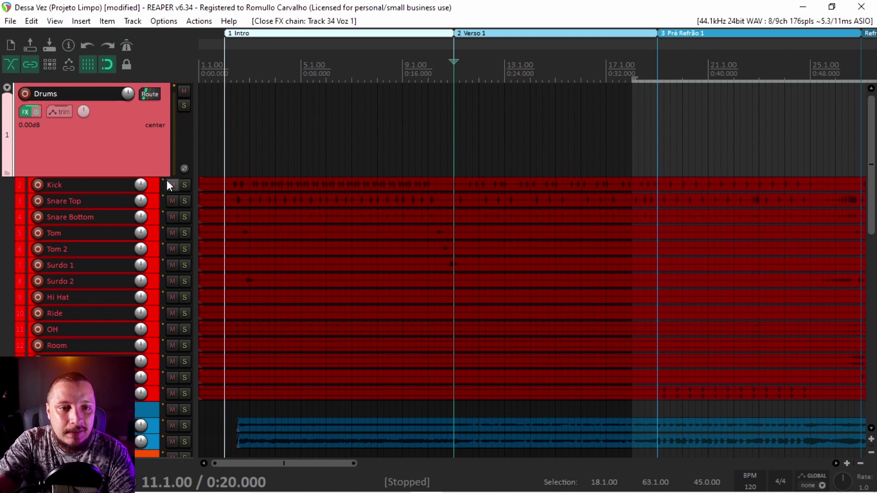
{"action": "left_click_drag", "start_coordinate": [159, 175], "coordinate": [158, 59]}
Solo and enlarge the Bass Amp track, and place the edit cursor at 3.4.00.
{"action": "scroll", "coordinate": [185, 253], "scroll_direction": "down", "scroll_amount": 3}
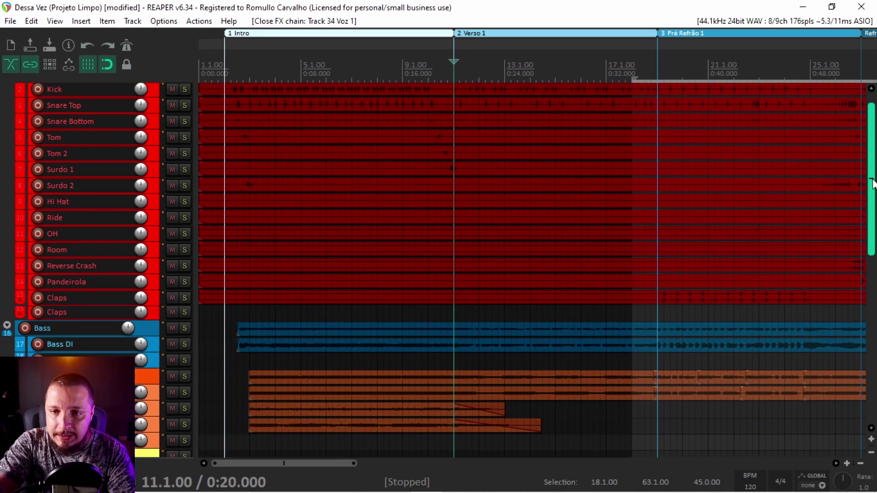
{"action": "left_click", "coordinate": [185, 255]}
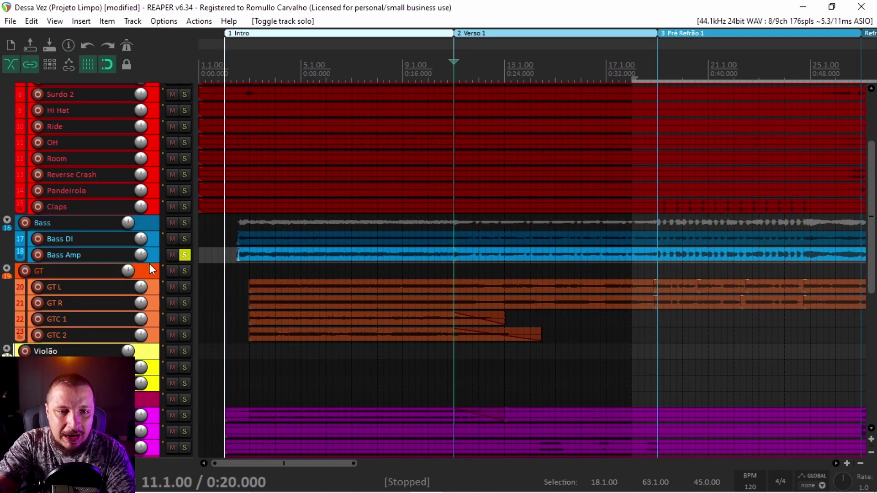
{"action": "double_click", "coordinate": [150, 261]}
{"action": "left_click", "coordinate": [268, 64]}
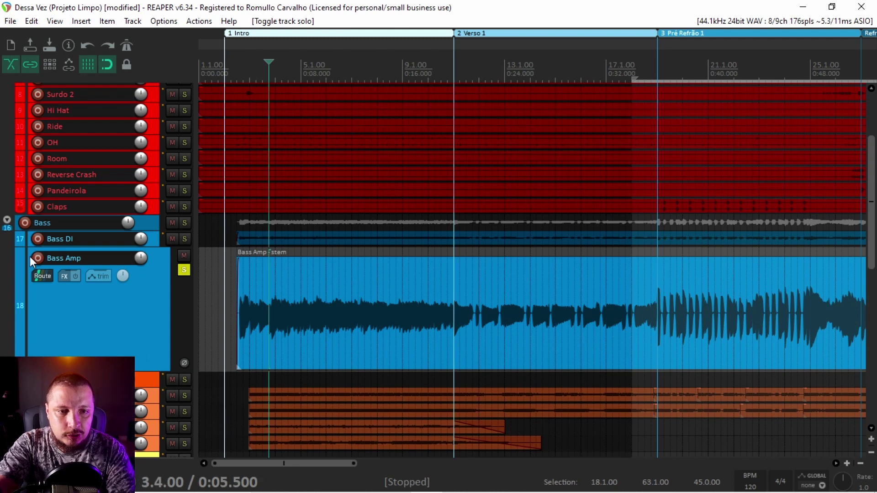
Add the VST3 REVIBER_VST3_64 plugin to the soloed Bass Amp track.
{"action": "left_click", "coordinate": [182, 275]}
{"action": "left_click", "coordinate": [185, 270], "text": "alt"}
{"action": "left_click", "coordinate": [184, 271]}
{"action": "left_click", "coordinate": [65, 276]}
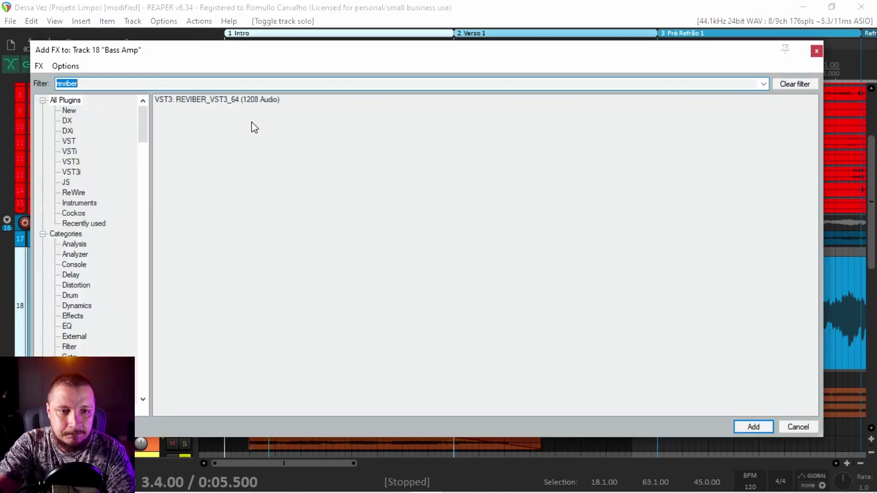
{"action": "double_click", "coordinate": [234, 100]}
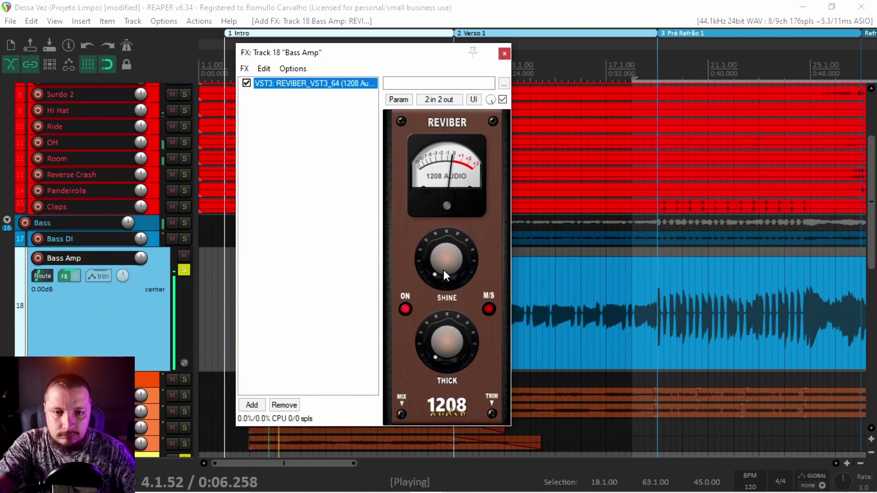
Compare Bass Amp in the full mix and soloed together with Drums, then unsolo and stop playback.
{"action": "left_click", "coordinate": [182, 270]}
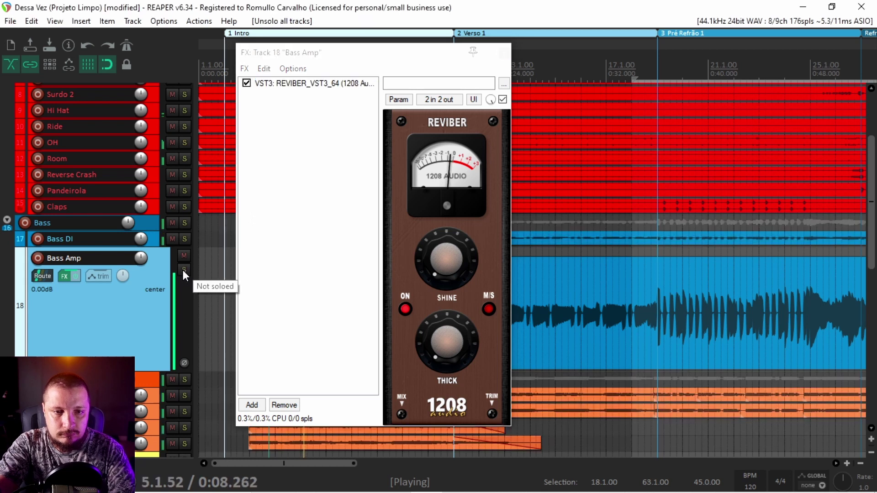
{"action": "left_click", "coordinate": [182, 270]}
{"action": "scroll", "coordinate": [91, 206], "scroll_direction": "up", "scroll_amount": 5}
{"action": "left_click", "coordinate": [184, 91]}
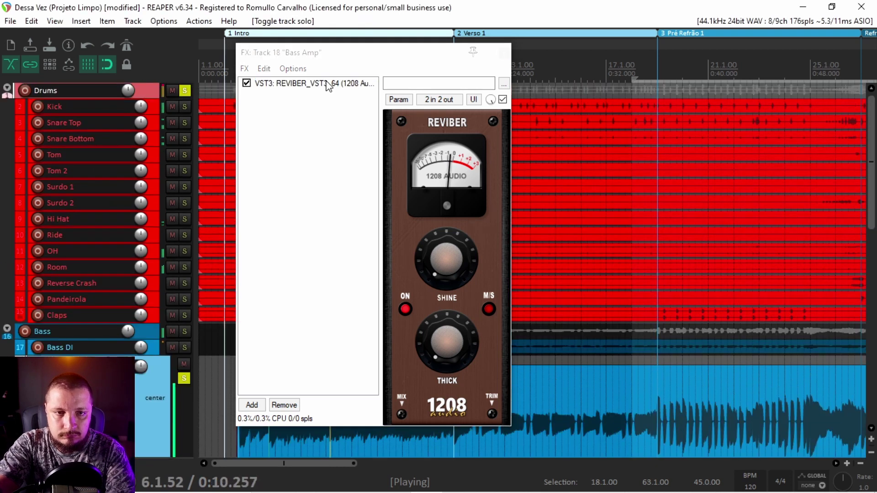
{"action": "left_click", "coordinate": [184, 88]}
{"action": "key", "text": "space"}
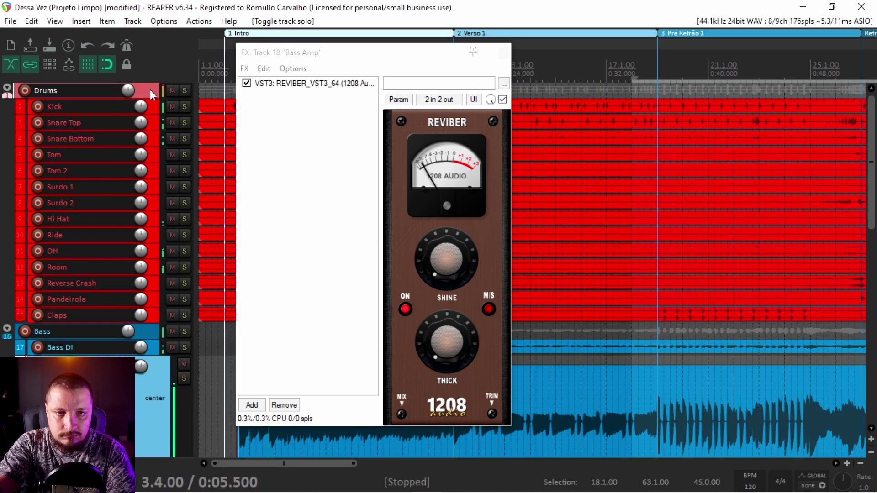
Solo and play Bass Amp from 3.4.00 while raising REVIBER's Shine slightly past midway and Thick to midway.
{"action": "left_click", "coordinate": [184, 378]}
{"action": "key", "text": "space"}
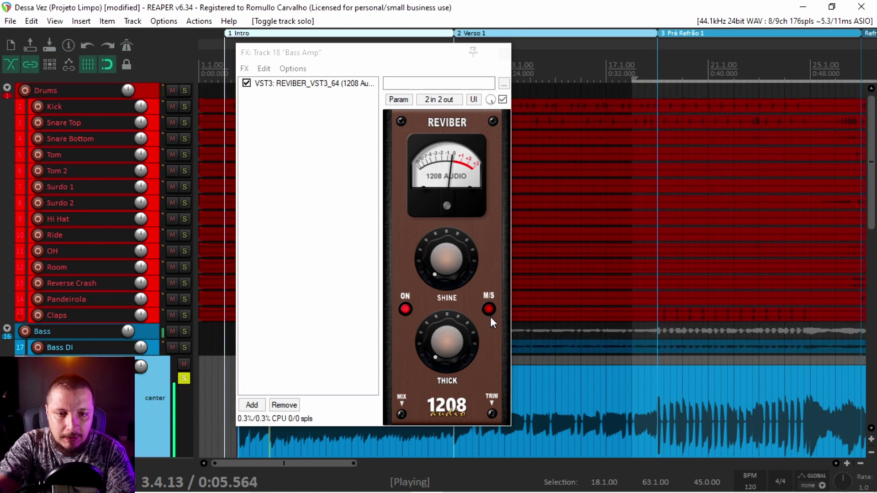
{"action": "left_click_drag", "start_coordinate": [449, 281], "coordinate": [451, 186]}
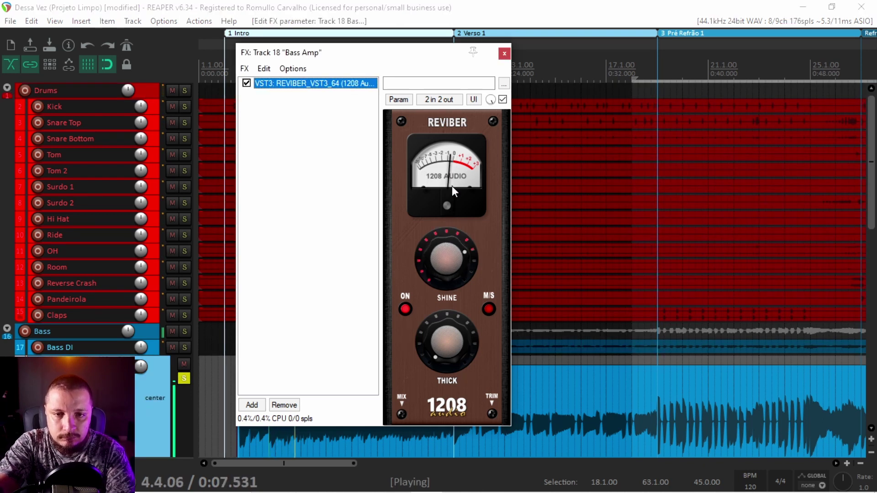
{"action": "left_click_drag", "start_coordinate": [440, 343], "coordinate": [445, 243]}
{"action": "left_click_drag", "start_coordinate": [445, 329], "coordinate": [447, 341]}
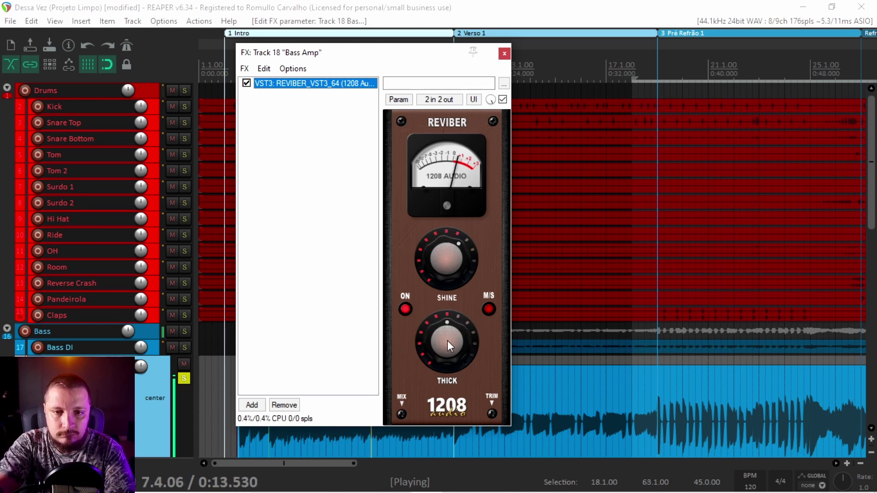
Stop playback, close the Bass Amp effects window and unsolo the track.
{"action": "key", "text": "space"}
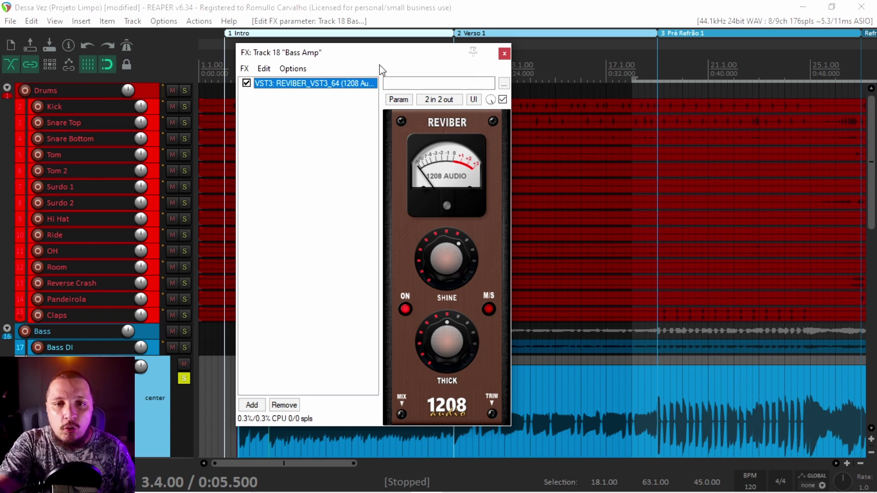
{"action": "left_click", "coordinate": [504, 54]}
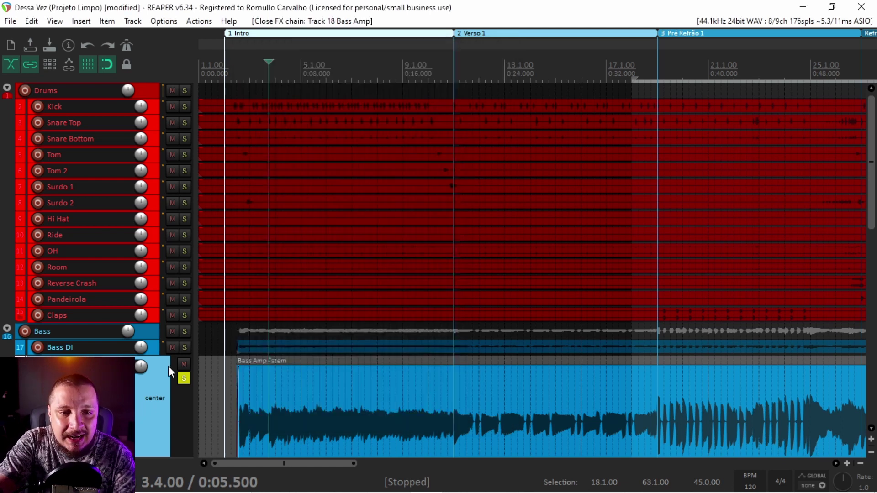
{"action": "left_click", "coordinate": [184, 378]}
Return to the Voz 1 track and place the edit cursor at 12.4.00.
{"action": "mouse_move", "coordinate": [871, 207]}
{"action": "left_mouse_down"}
{"action": "mouse_move", "coordinate": [871, 347]}
{"action": "mouse_move", "coordinate": [871, 208]}
{"action": "left_mouse_up"}
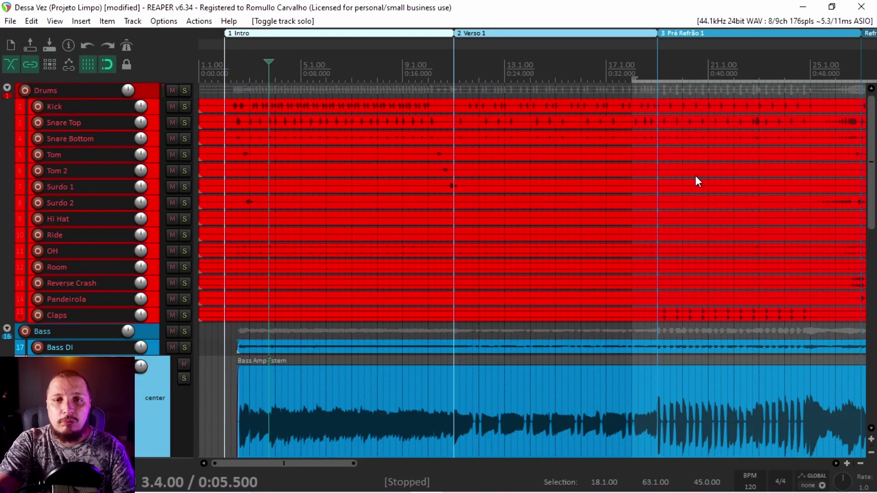
{"action": "scroll", "coordinate": [696, 178], "scroll_direction": "down", "scroll_amount": 4}
{"action": "left_click_drag", "start_coordinate": [871, 162], "coordinate": [871, 213]}
{"action": "scroll", "coordinate": [741, 209], "scroll_direction": "up", "scroll_amount": 3}
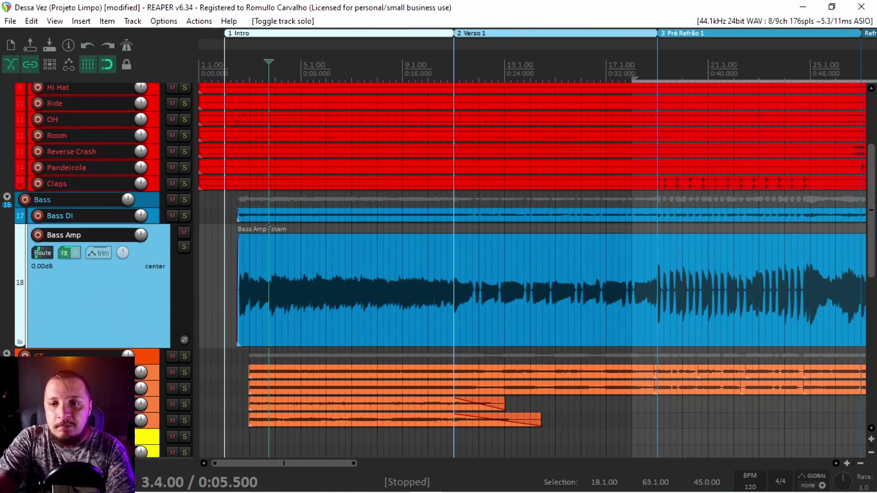
{"action": "scroll", "coordinate": [800, 215], "scroll_direction": "up", "scroll_amount": 1}
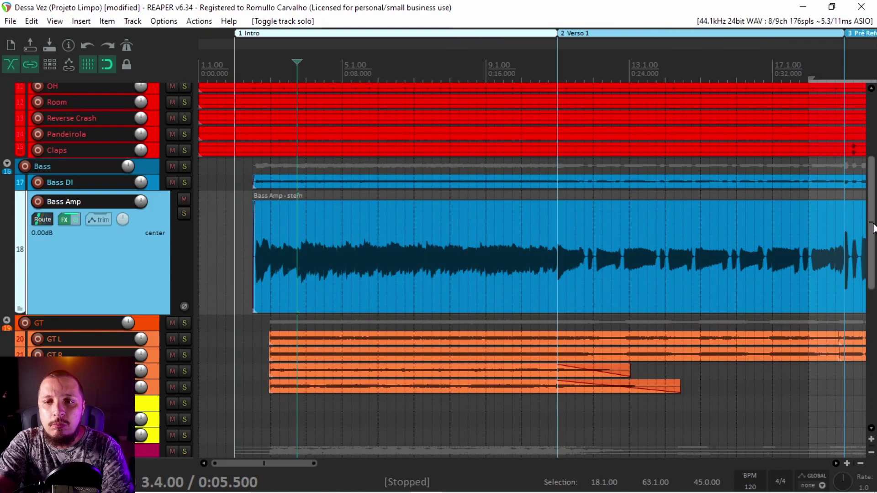
{"action": "left_click_drag", "start_coordinate": [871, 227], "coordinate": [869, 373]}
{"action": "scroll", "coordinate": [605, 264], "scroll_direction": "down", "scroll_amount": 3}
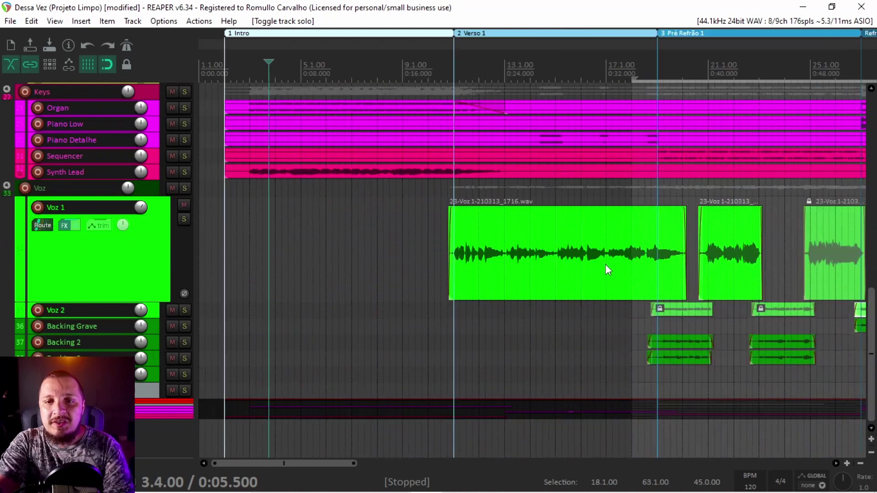
{"action": "scroll", "coordinate": [577, 204], "scroll_direction": "up", "scroll_amount": 1}
{"action": "scroll", "coordinate": [577, 204], "scroll_direction": "up", "scroll_amount": 1}
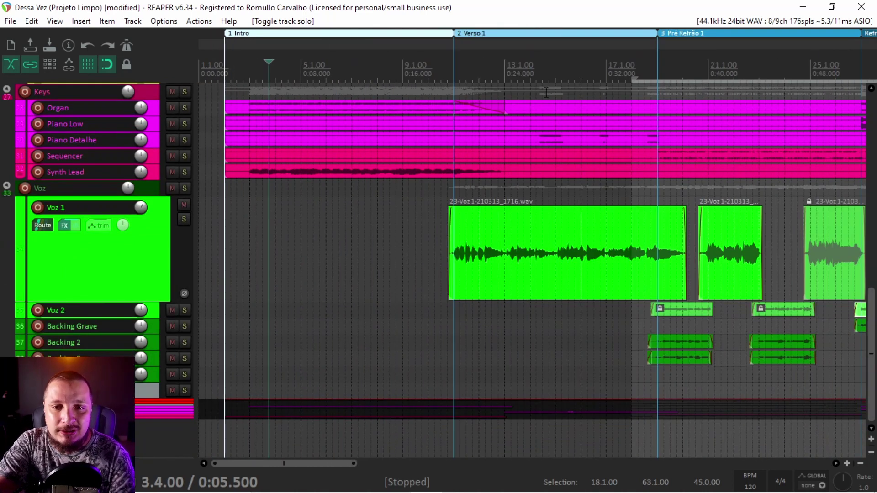
{"action": "left_click", "coordinate": [499, 66]}
Open REVIBER on Voz 1, lower Thick slightly and close the effects window.
{"action": "left_click", "coordinate": [64, 225]}
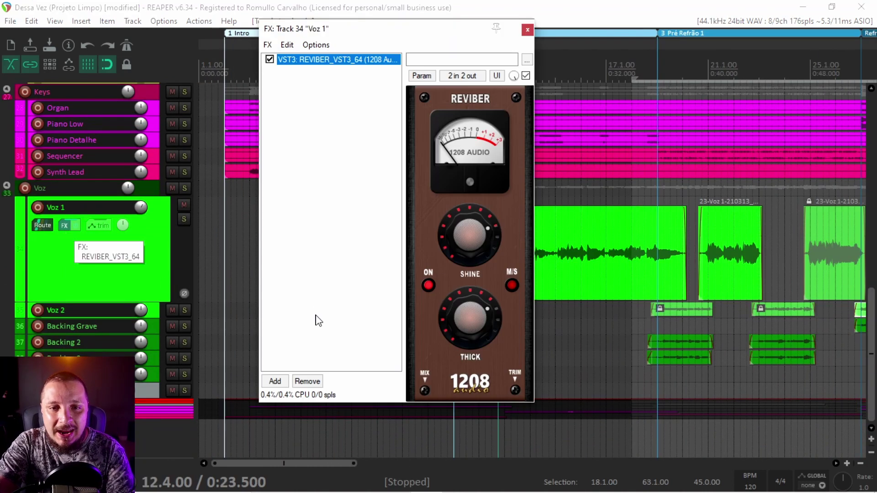
{"action": "mouse_move", "coordinate": [469, 311]}
{"action": "left_mouse_down"}
{"action": "mouse_move", "coordinate": [461, 286]}
{"action": "mouse_move", "coordinate": [464, 308]}
{"action": "left_mouse_up"}
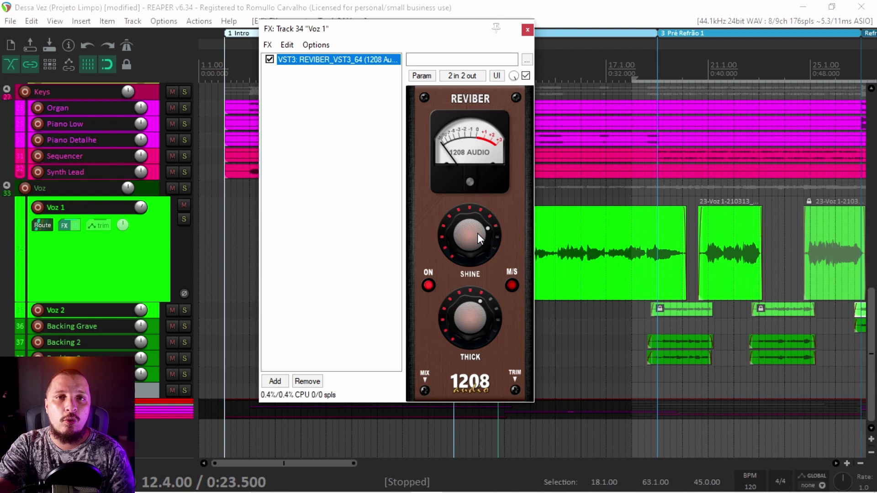
{"action": "left_click", "coordinate": [526, 30]}
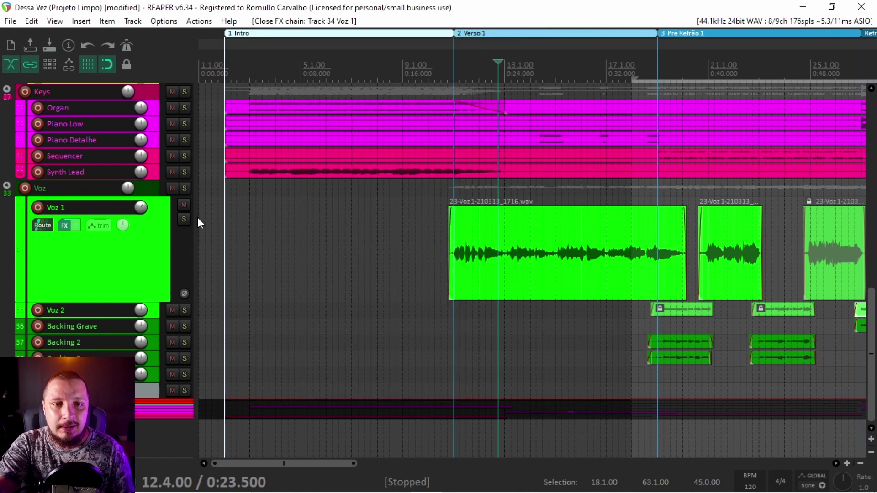
Place the edit cursor at 42.1.00, just before the Violão clips, and solo the Violão folder track.
{"action": "scroll", "coordinate": [872, 252], "scroll_direction": "up", "scroll_amount": 5}
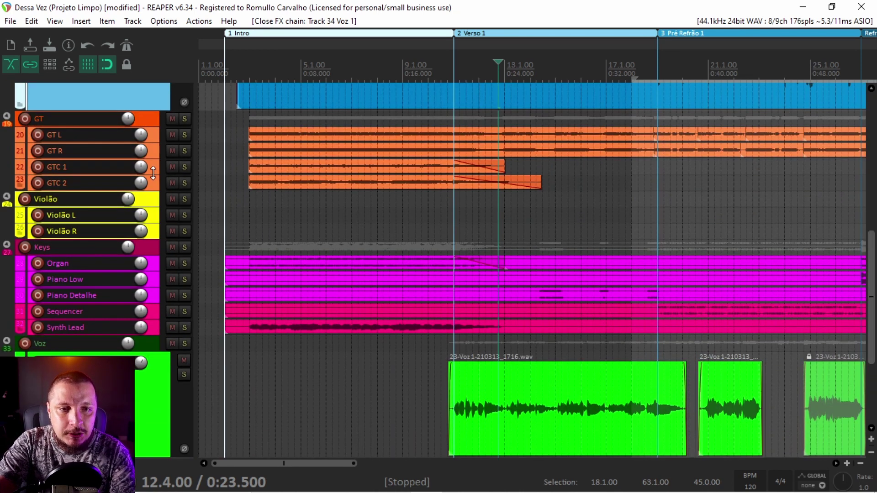
{"action": "scroll", "coordinate": [871, 242], "scroll_direction": "up", "scroll_amount": 2}
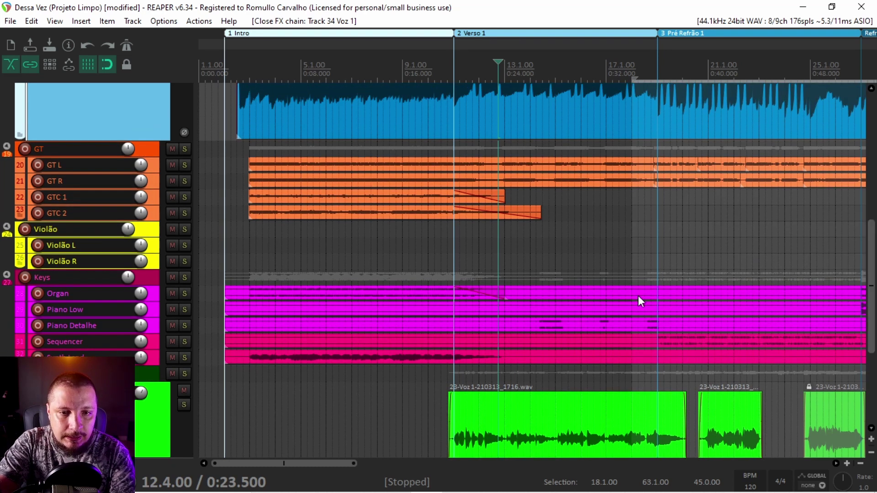
{"action": "scroll", "coordinate": [622, 277], "scroll_direction": "down", "scroll_amount": 5}
{"action": "scroll", "coordinate": [542, 149], "scroll_direction": "up", "scroll_amount": 2}
{"action": "left_click", "coordinate": [577, 71]}
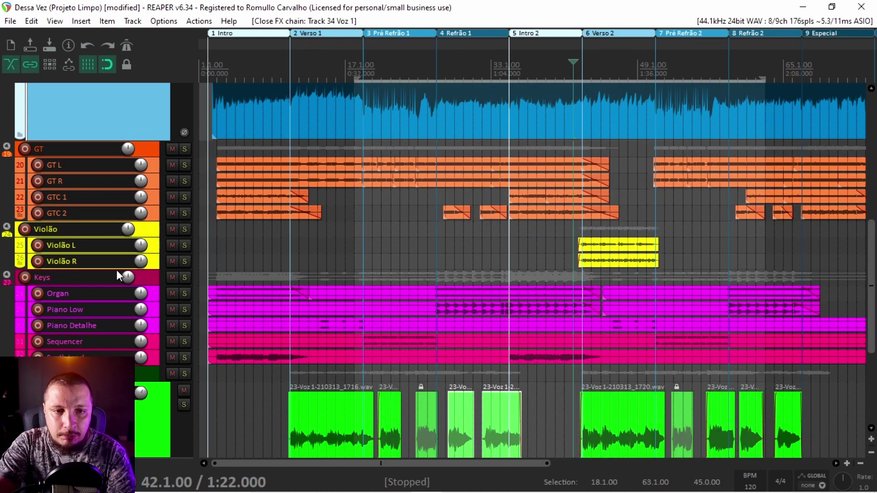
{"action": "left_click", "coordinate": [185, 229]}
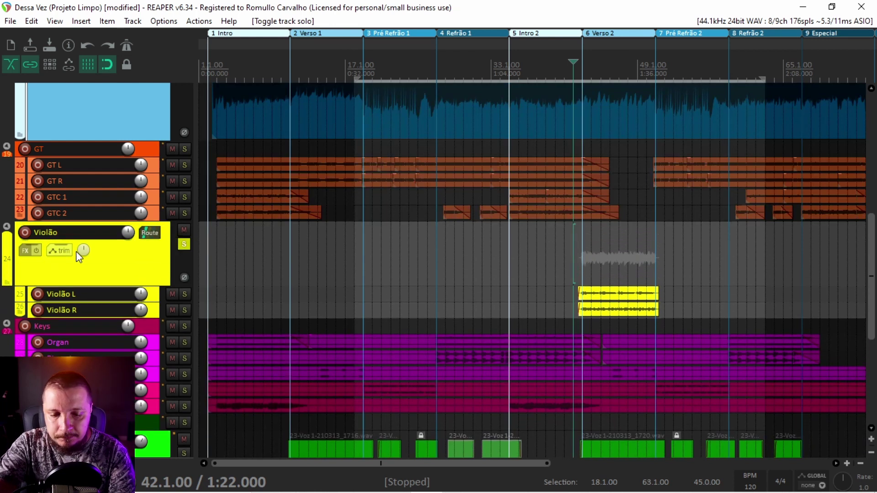
In the mixer, pan Violão L to 83% left and Violão R to 100% right.
{"action": "key", "text": "ctrl+m"}
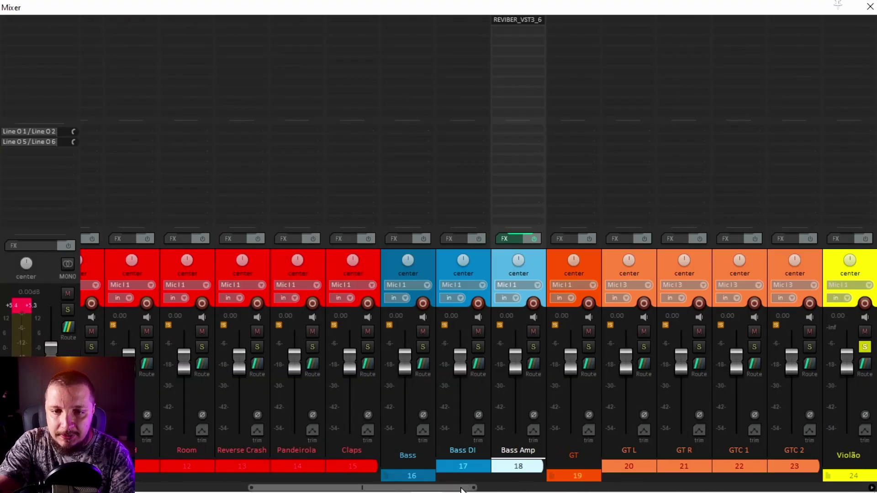
{"action": "left_click_drag", "start_coordinate": [462, 487], "coordinate": [658, 487]}
{"action": "left_click_drag", "start_coordinate": [228, 266], "coordinate": [228, 260]}
{"action": "left_click_drag", "start_coordinate": [285, 261], "coordinate": [285, 265]}
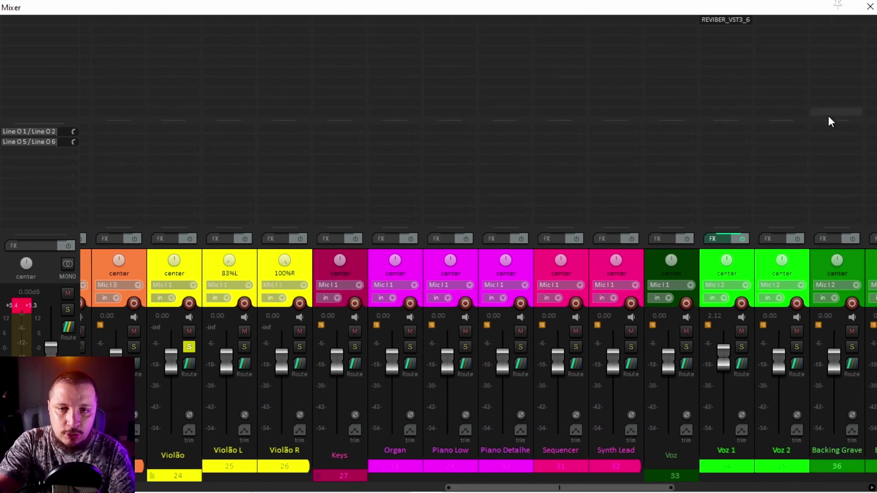
Add REVIBER to the Violão folder track from the mixer and close the mixer.
{"action": "double_click", "coordinate": [182, 22]}
{"action": "double_click", "coordinate": [214, 97]}
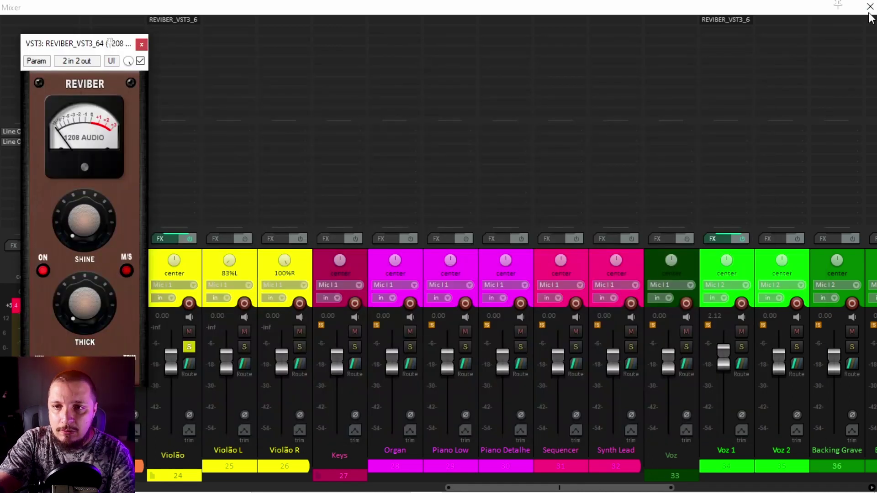
{"action": "left_click", "coordinate": [869, 7]}
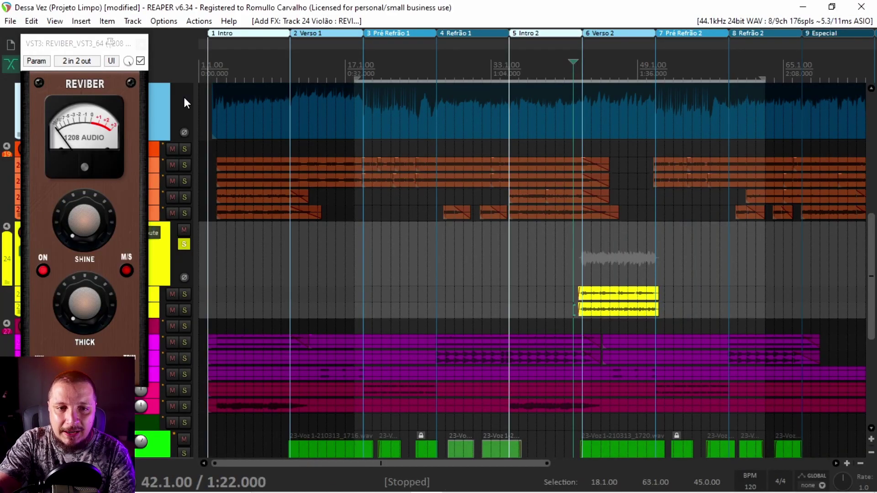
Play Violão from 42.1.00 while raising REVIBER's Shine high and Thick to about a third, then stop.
{"action": "key", "text": "space"}
{"action": "left_click_drag", "start_coordinate": [83, 43], "coordinate": [386, 90]}
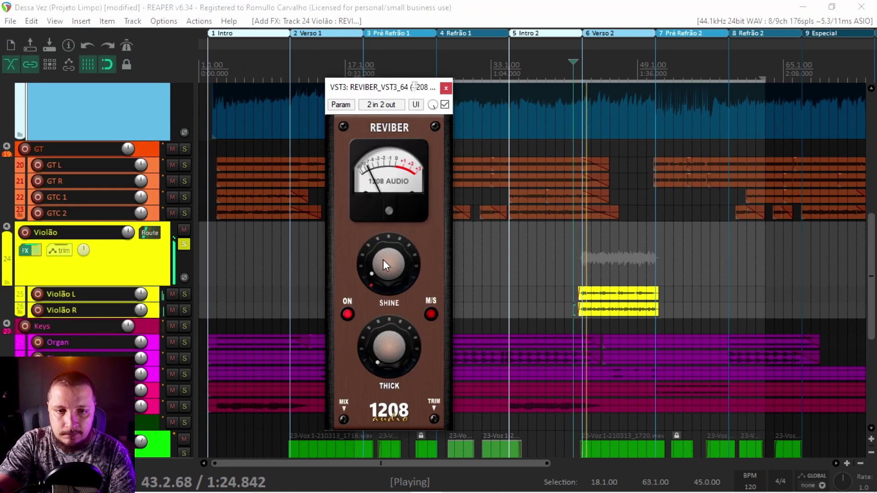
{"action": "left_click_drag", "start_coordinate": [388, 264], "coordinate": [388, 249]}
{"action": "left_click_drag", "start_coordinate": [390, 336], "coordinate": [376, 322]}
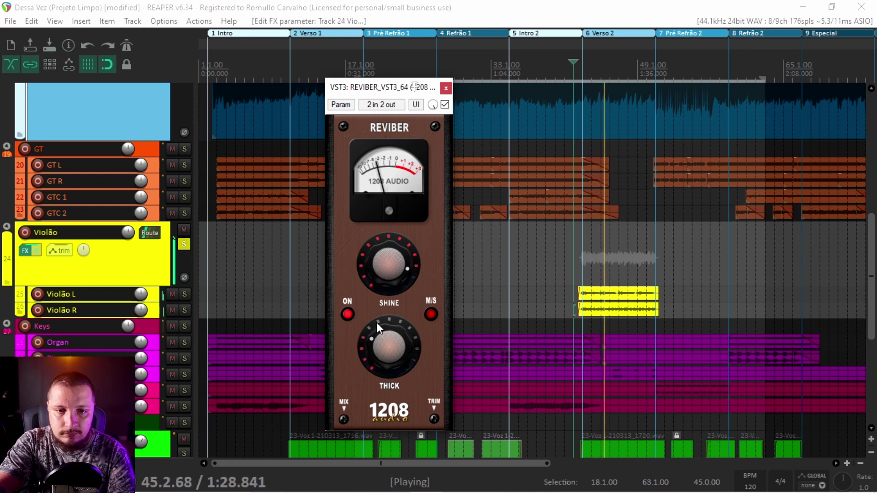
{"action": "key", "text": "space"}
Bypass REVIBER on Violão and listen to the unprocessed guitars from 42.1.00.
{"action": "left_click", "coordinate": [444, 104]}
{"action": "key", "text": "space"}
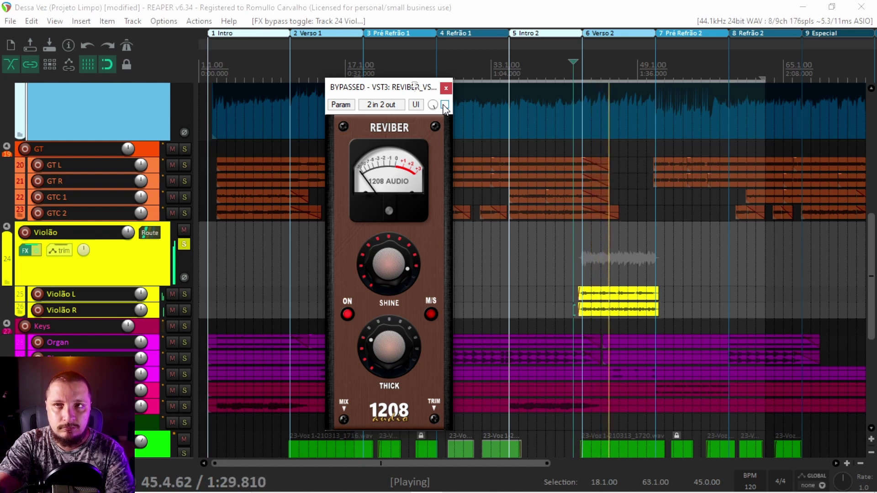
{"action": "key", "text": "space"}
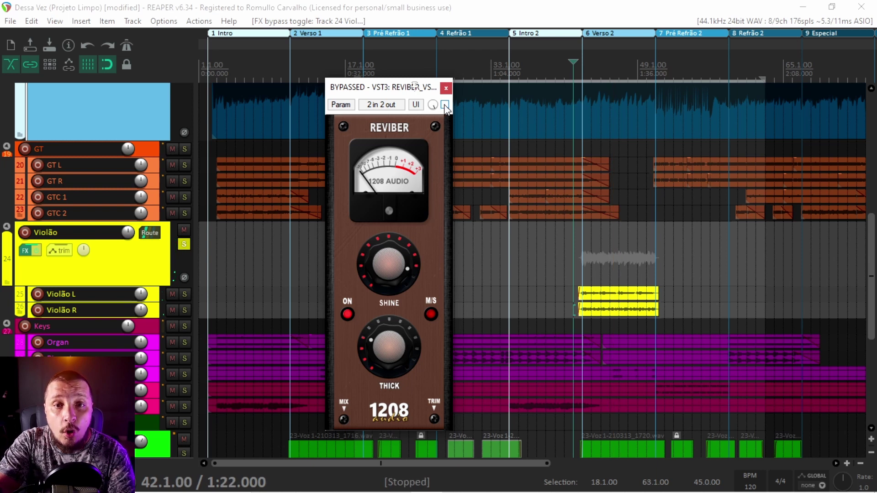
Enable REVIBER on Violão again, listen from 42.1.00, then stop and close the plugin window.
{"action": "left_click", "coordinate": [445, 105]}
{"action": "key", "text": "space"}
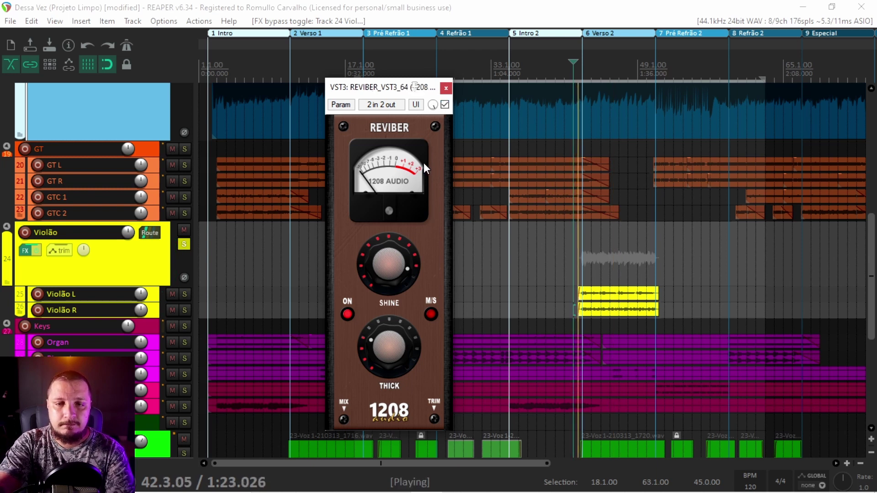
{"action": "key", "text": "space"}
{"action": "left_click", "coordinate": [446, 90]}
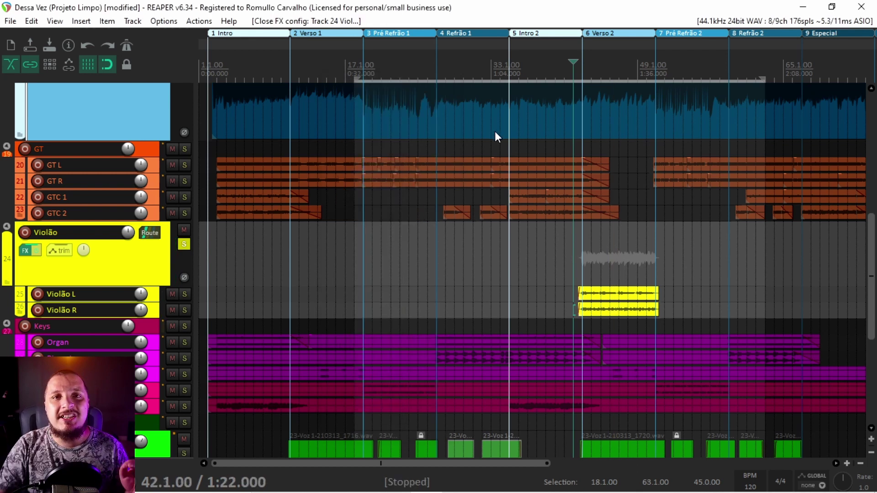